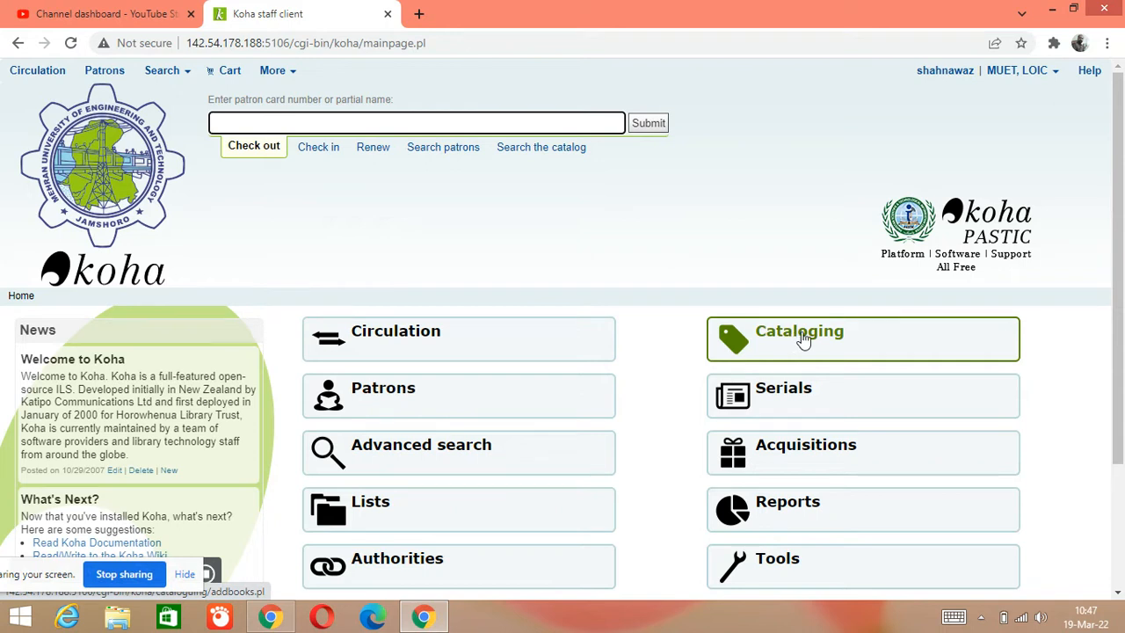
- Open the Z39.50/SRU search in Cataloging and search the Library of Congress for title "object oriented programming in C++" by author "robert lafore"
left_click(874, 341)
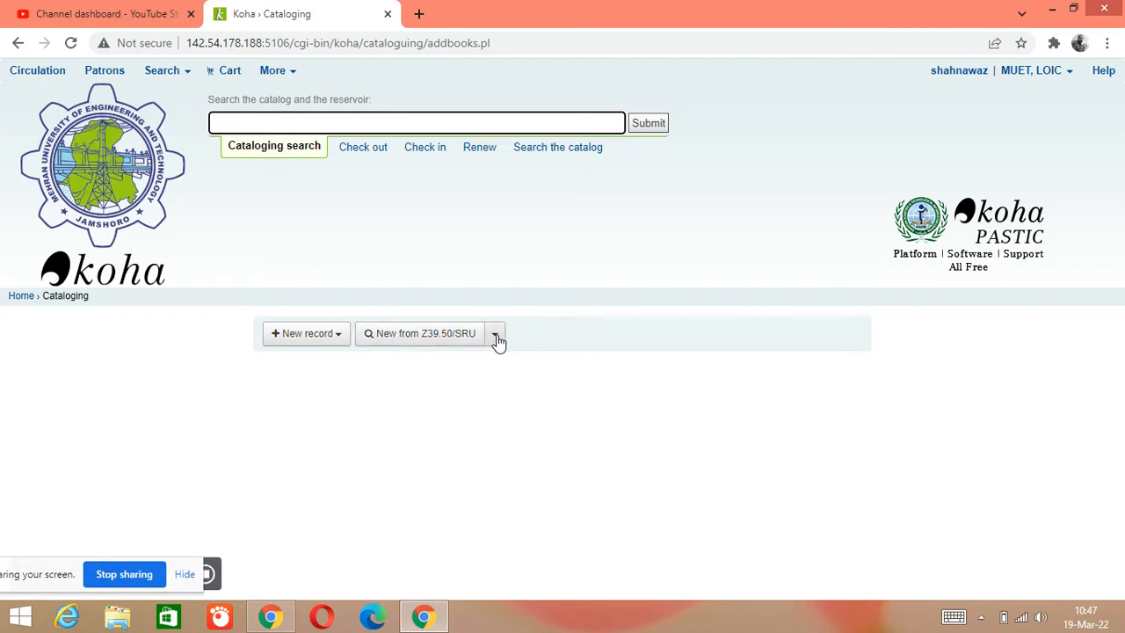
left_click(445, 343)
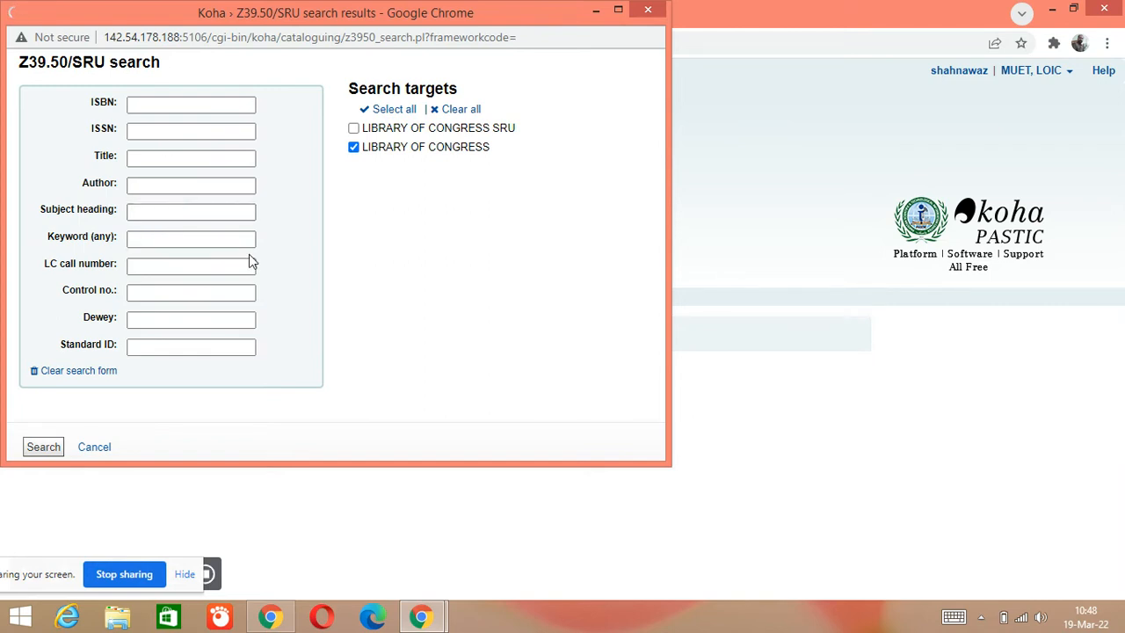
left_click(205, 161)
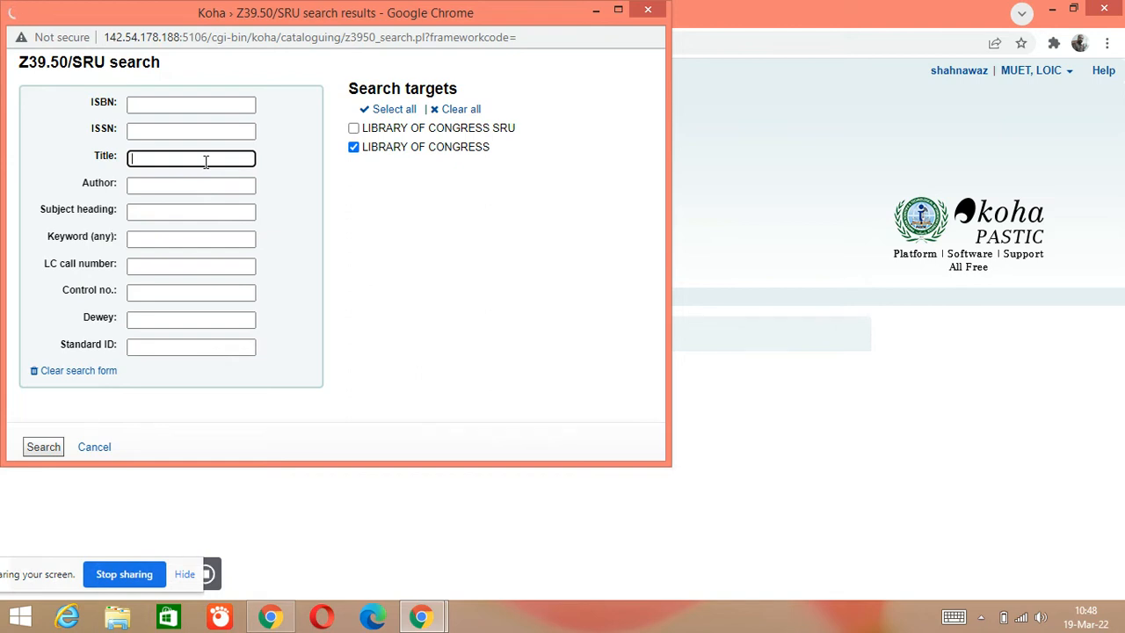
type("object oriented programmin")
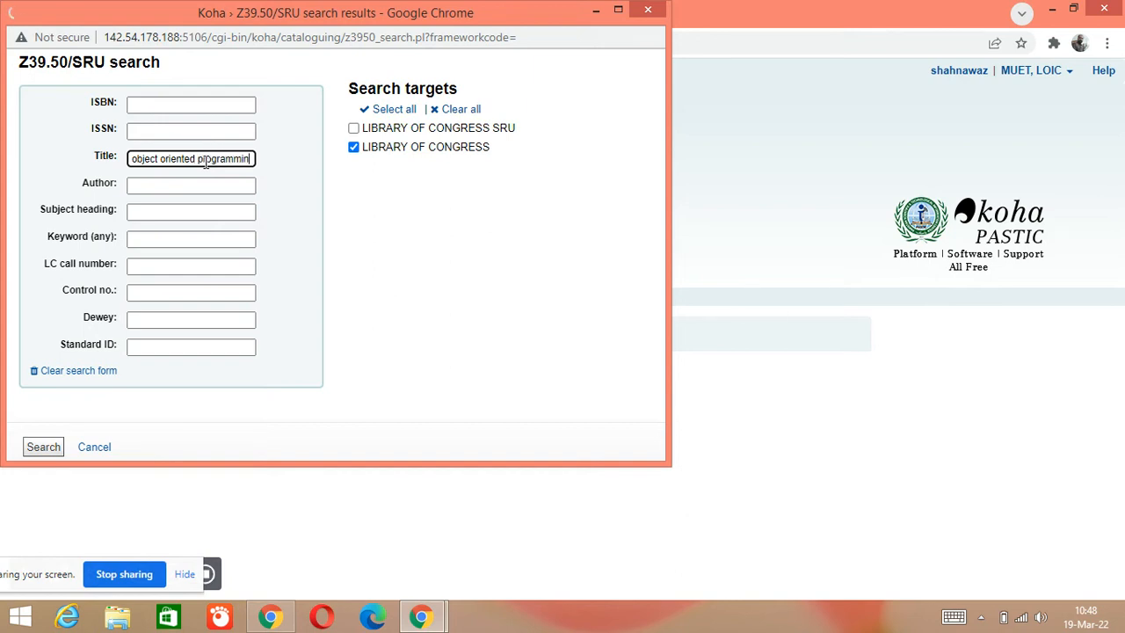
type("g in C")
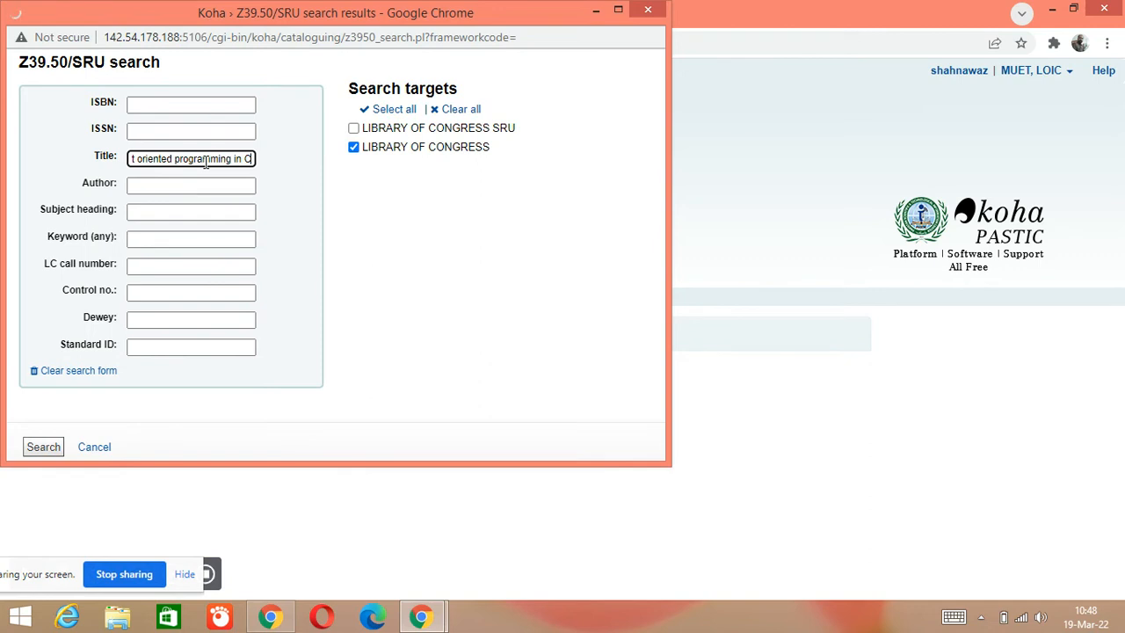
type("++")
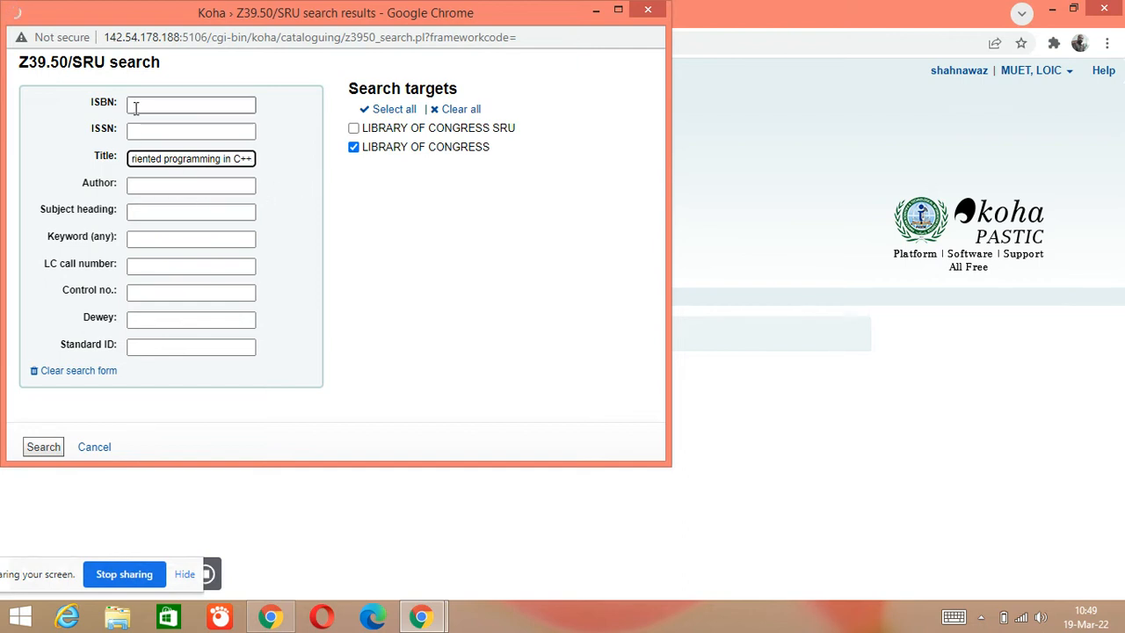
left_click(164, 181)
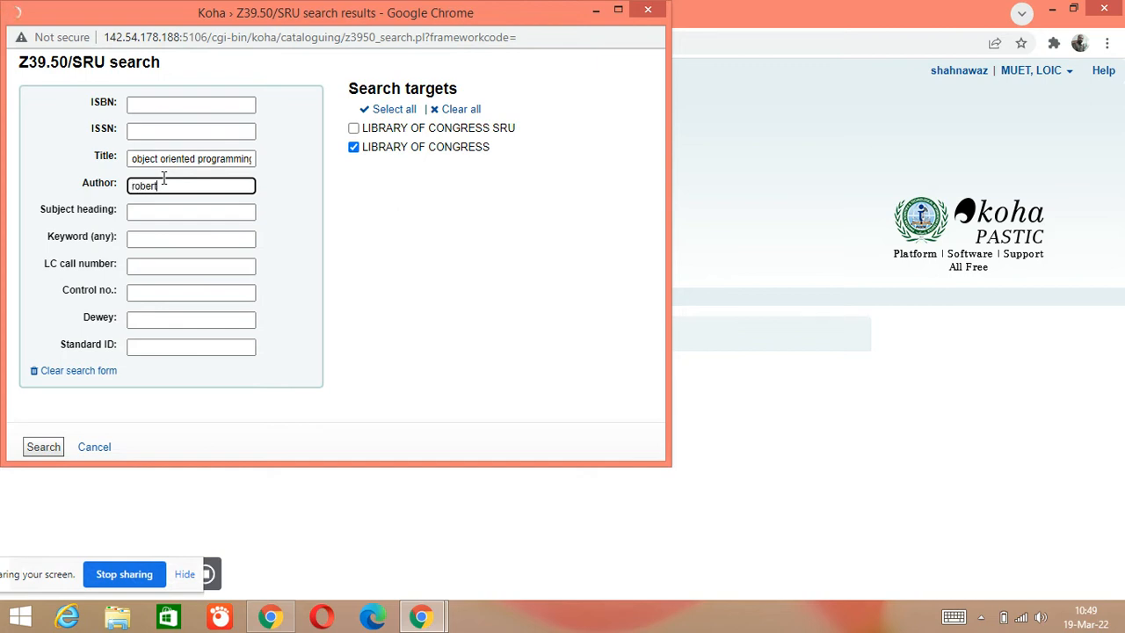
type("afore")
left_click(41, 449)
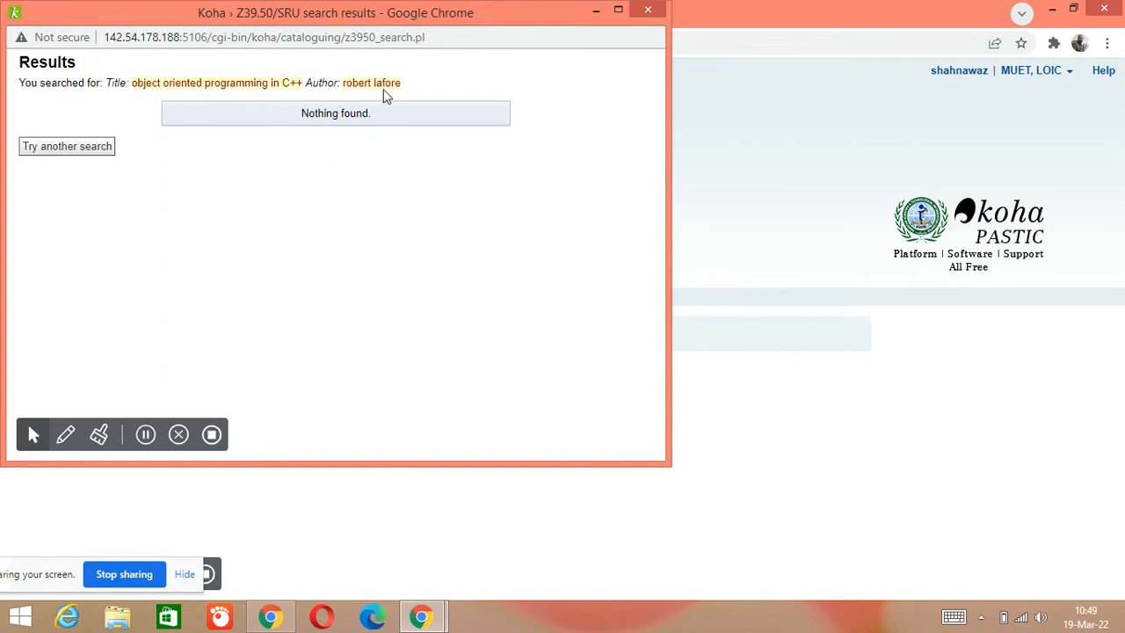
- Start another Z39.50/SRU search of the Library of Congress using only the title "C++"
left_click(88, 153)
left_click(164, 157)
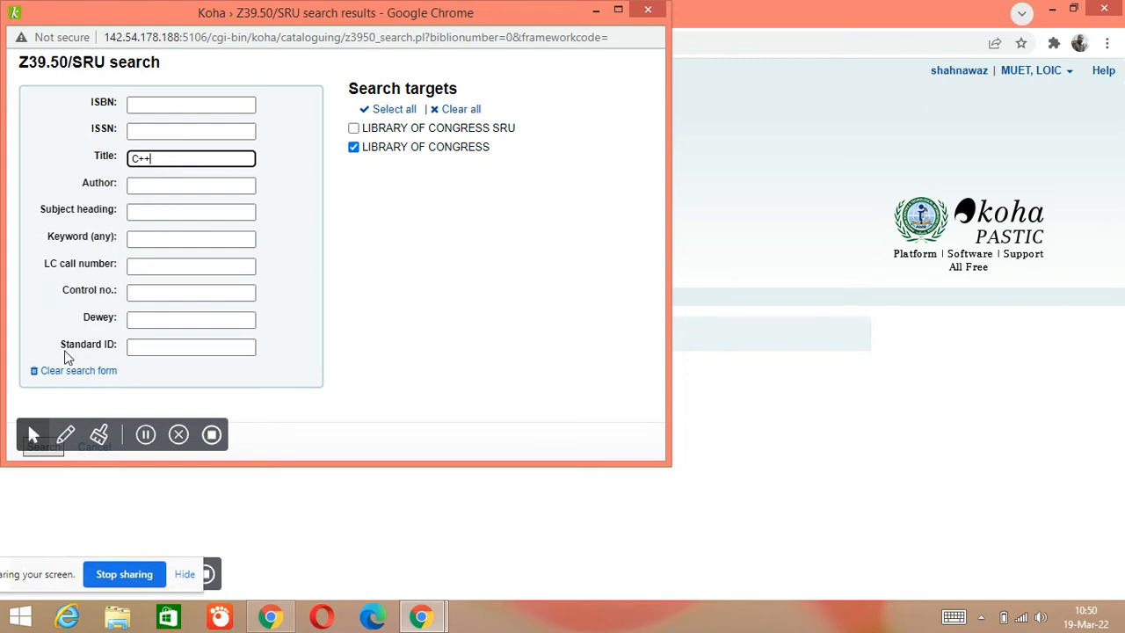
left_click(41, 449)
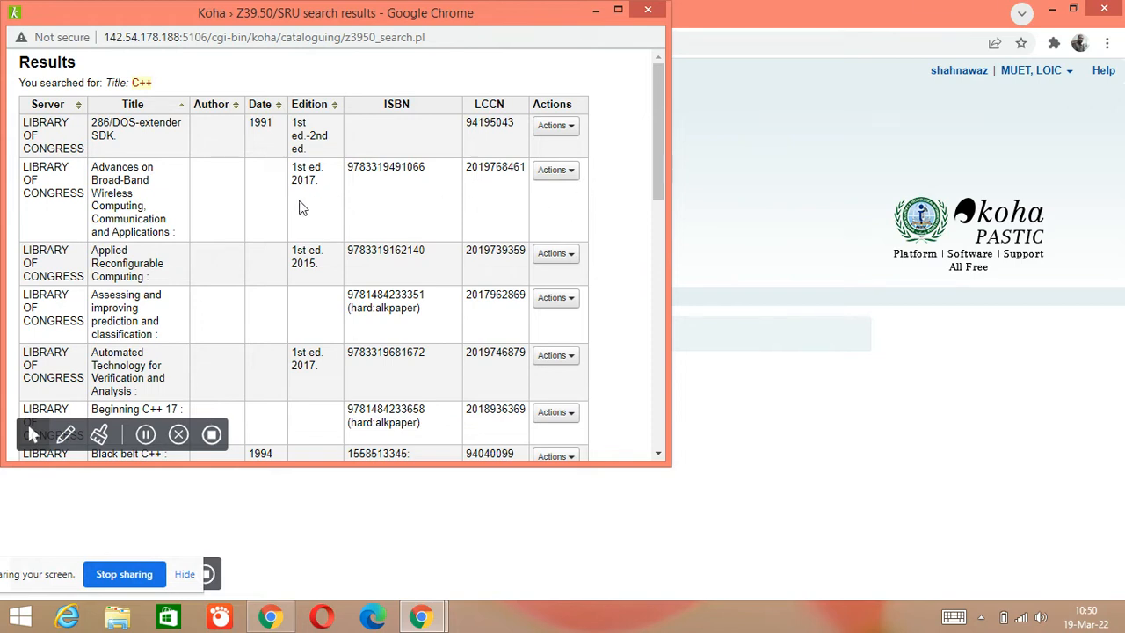
- Look through the first page of C++ search results, examining titles, dates, editions and ISBNs
scroll(282, 191, "down", 4)
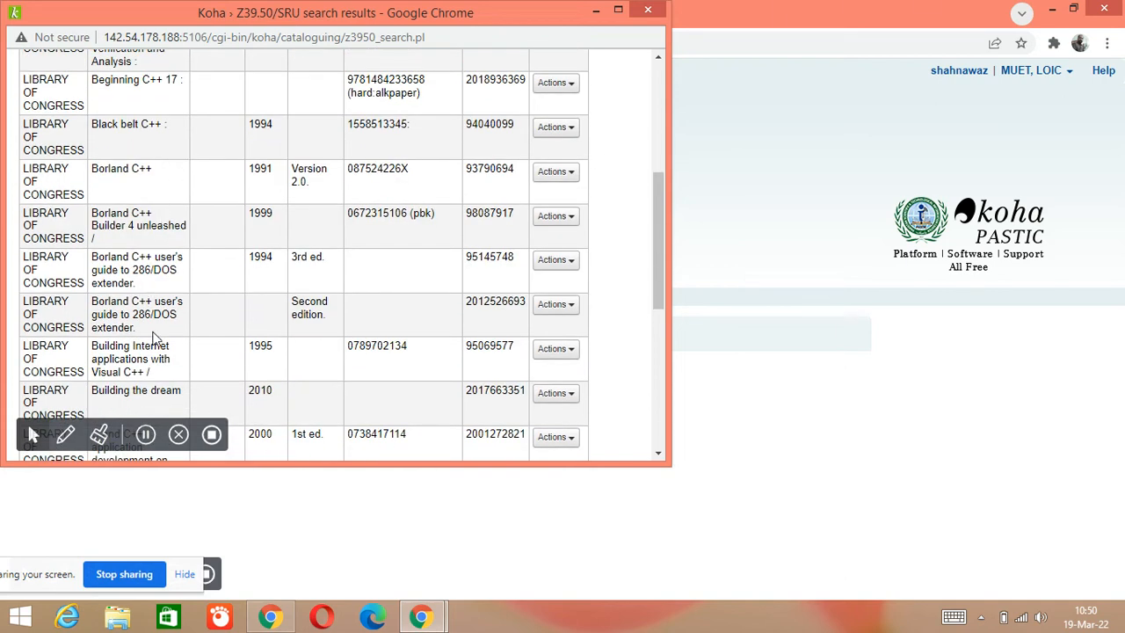
scroll(169, 274, "down", 3)
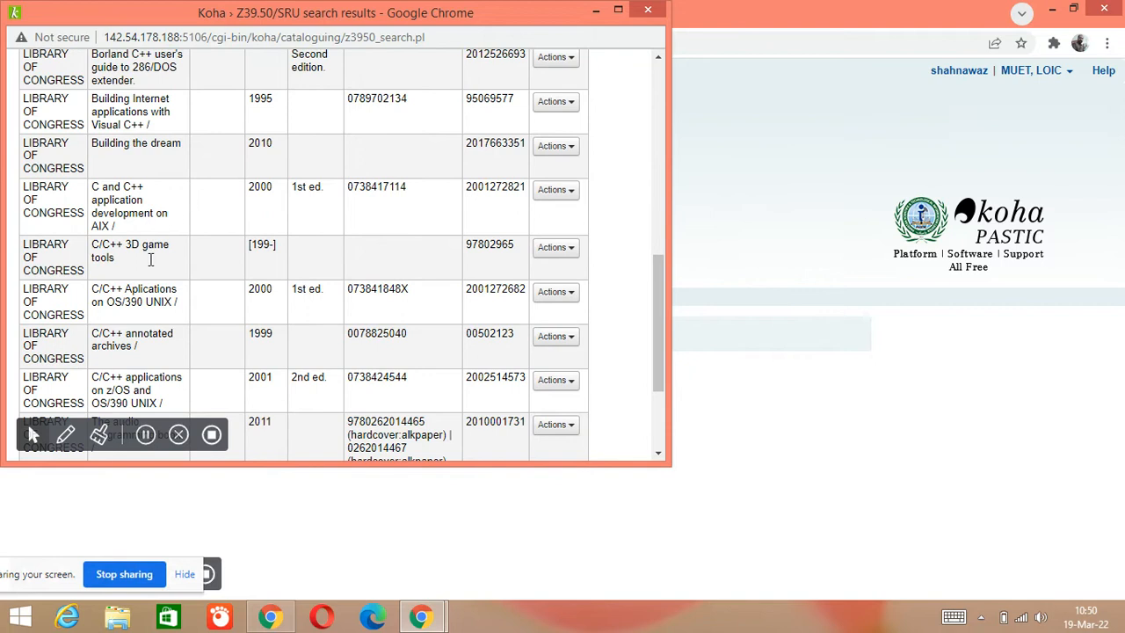
scroll(297, 313, "down", 2)
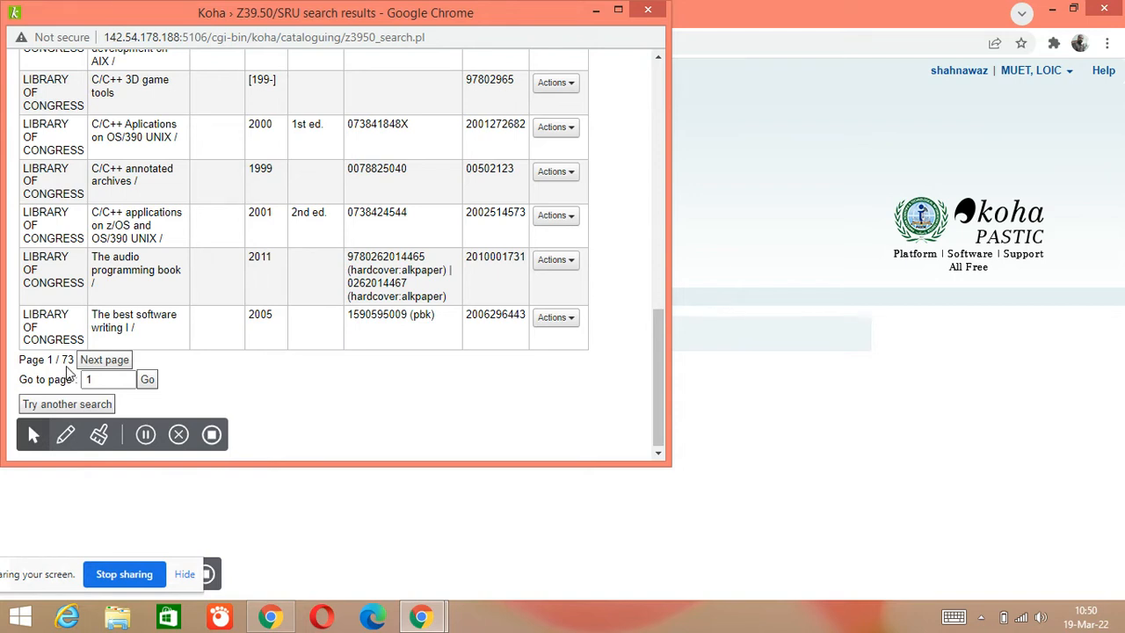
scroll(161, 321, "up", 4)
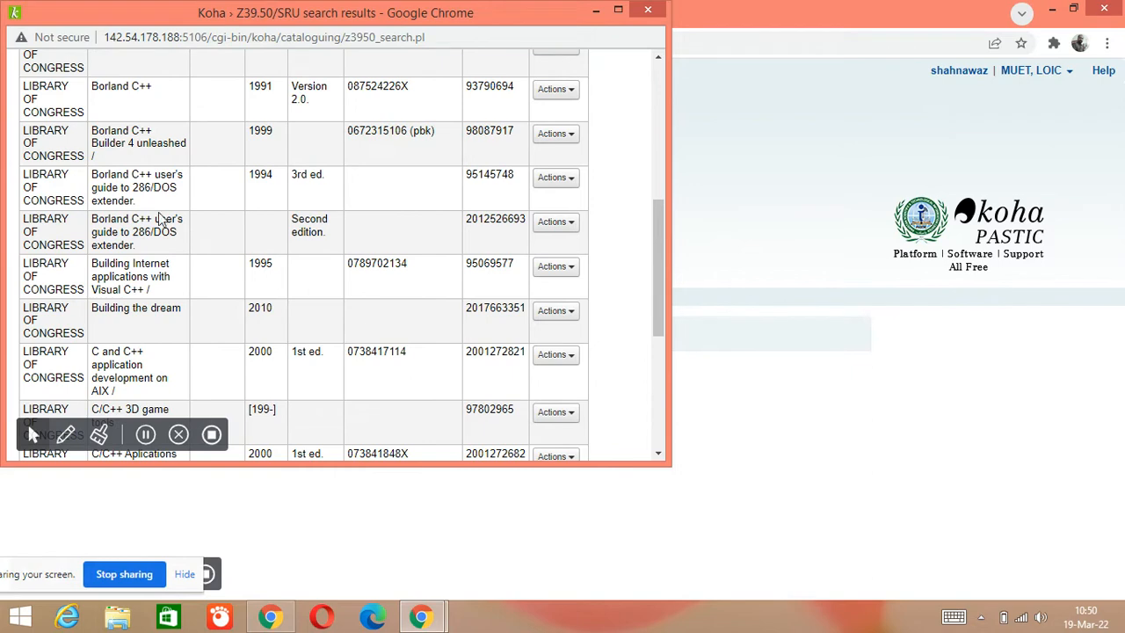
scroll(161, 219, "up", 5)
scroll(264, 220, "down", 3)
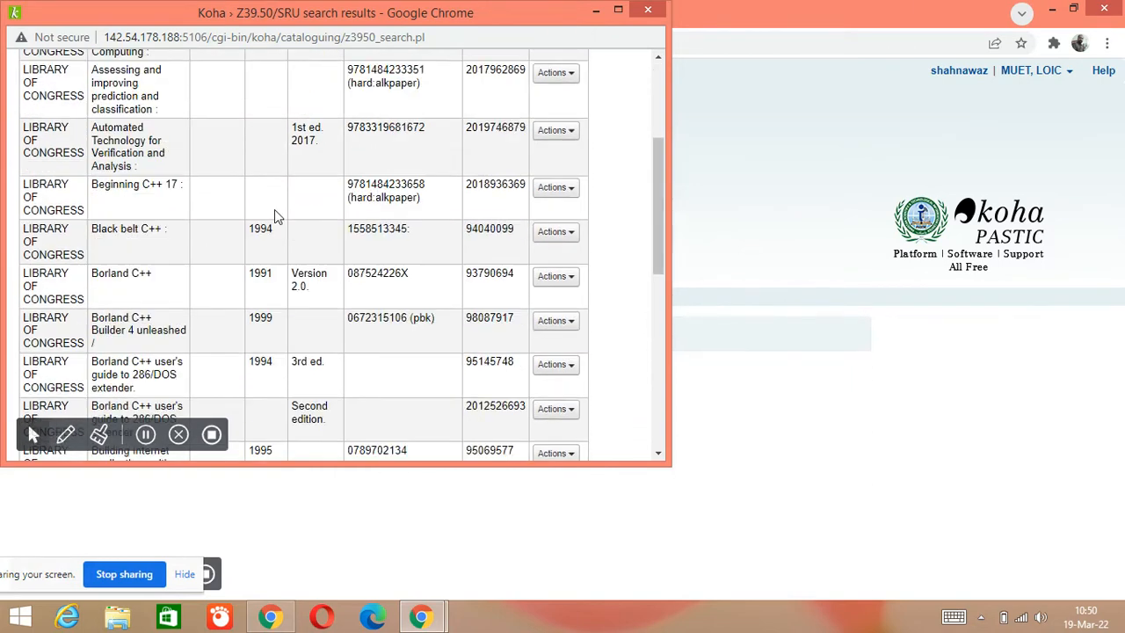
scroll(274, 216, "down", 5)
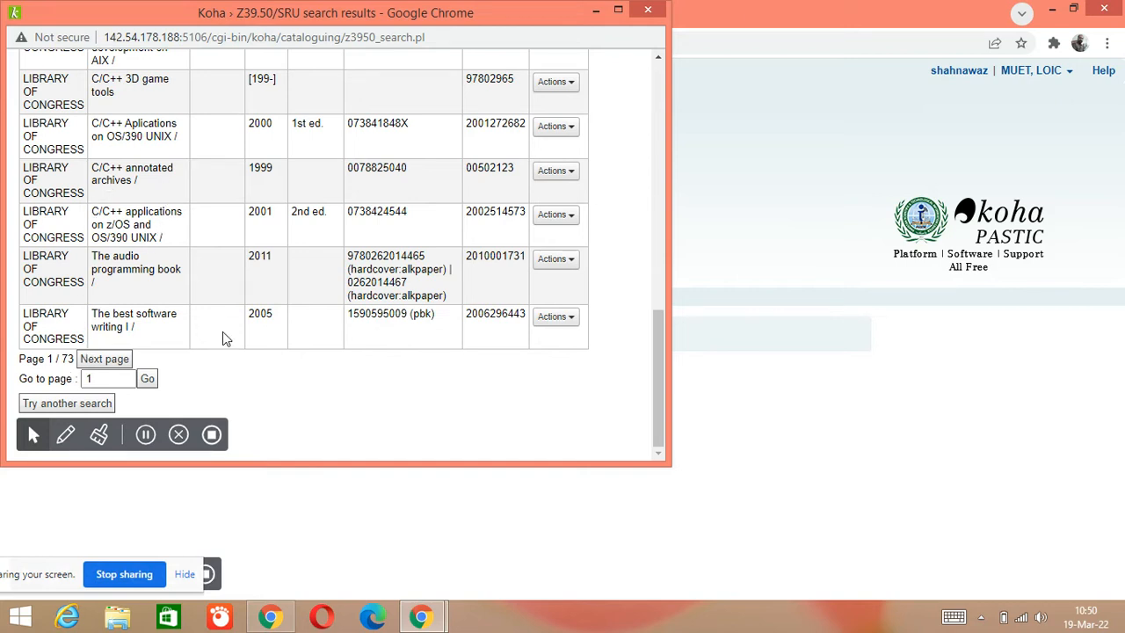
scroll(237, 275, "up", 10)
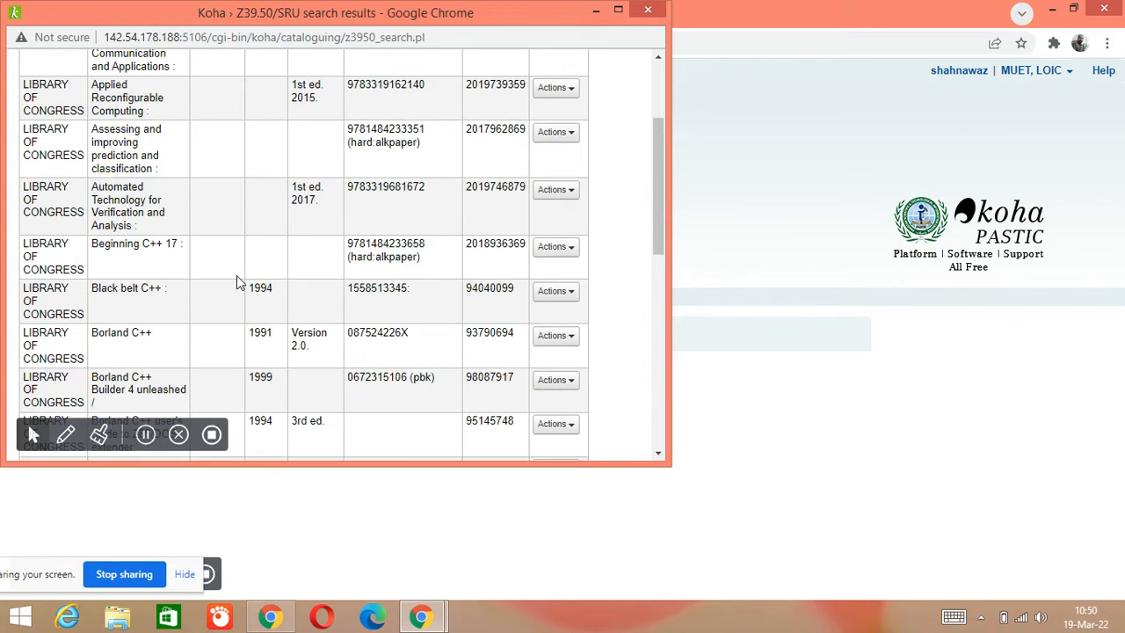
scroll(237, 279, "up", 3)
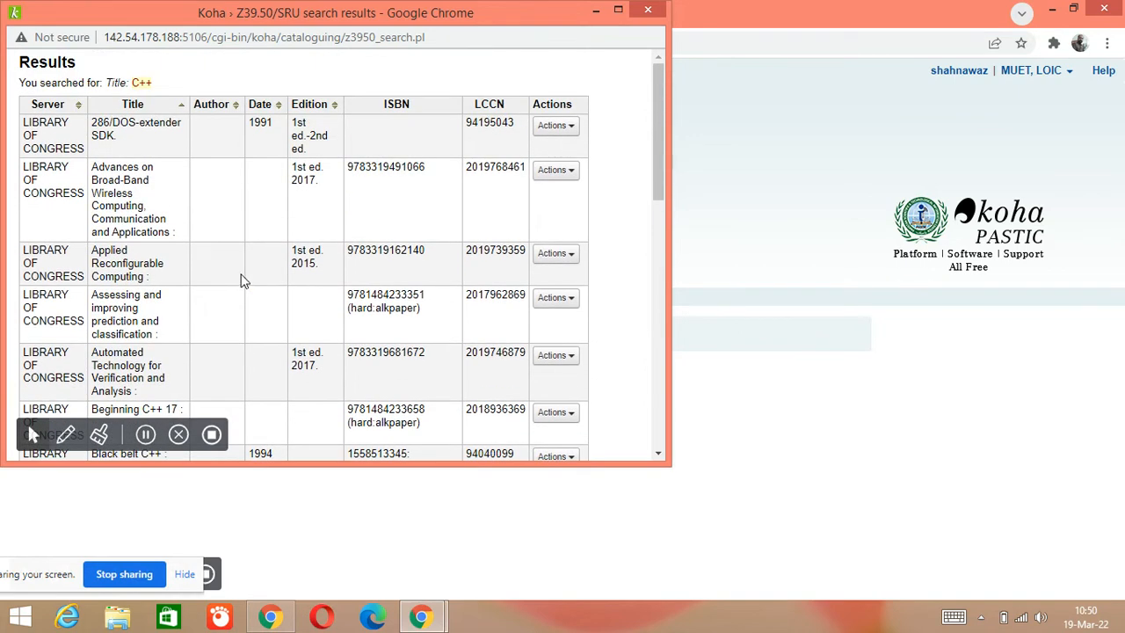
- Import the 1994 "Black belt C++" record from the search results into the cataloging form
scroll(244, 281, "down", 3)
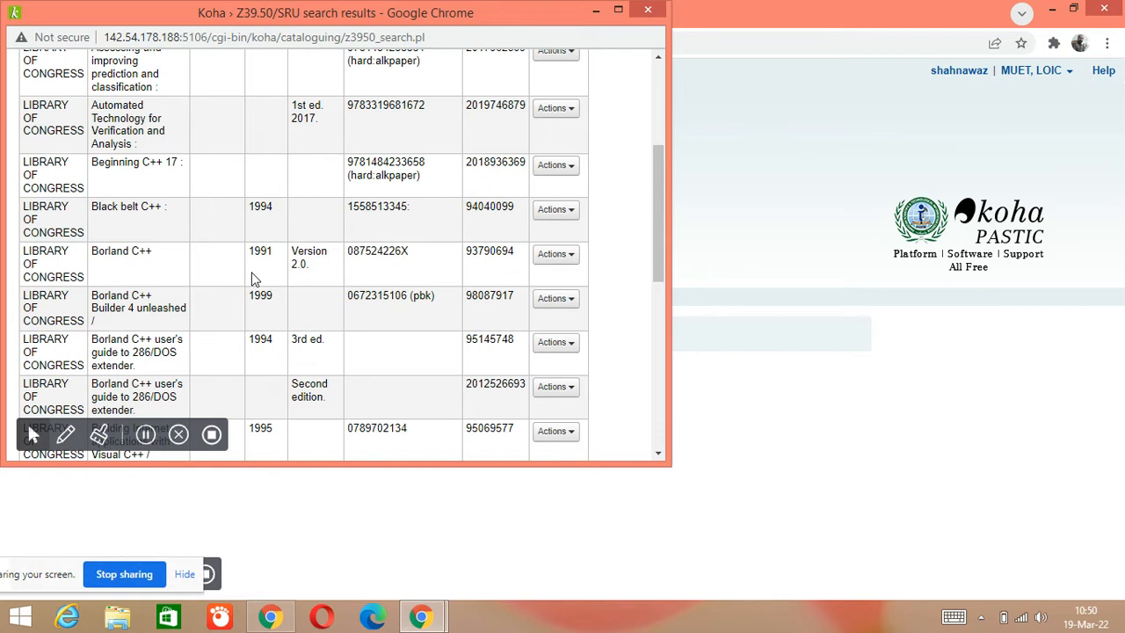
scroll(322, 210, "down", 1)
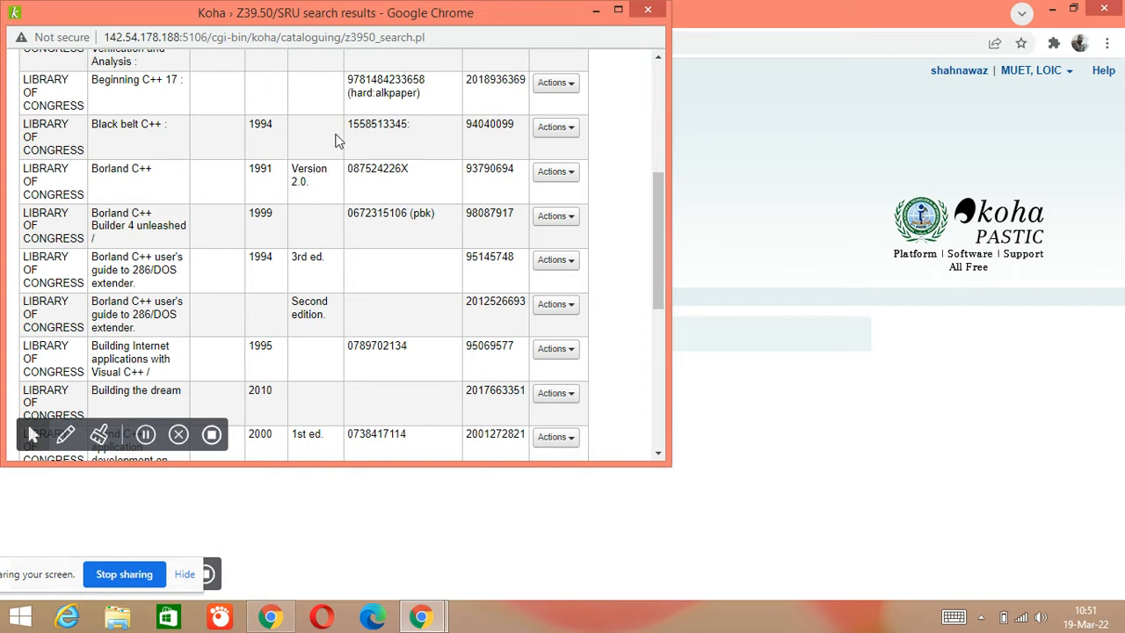
left_click(571, 132)
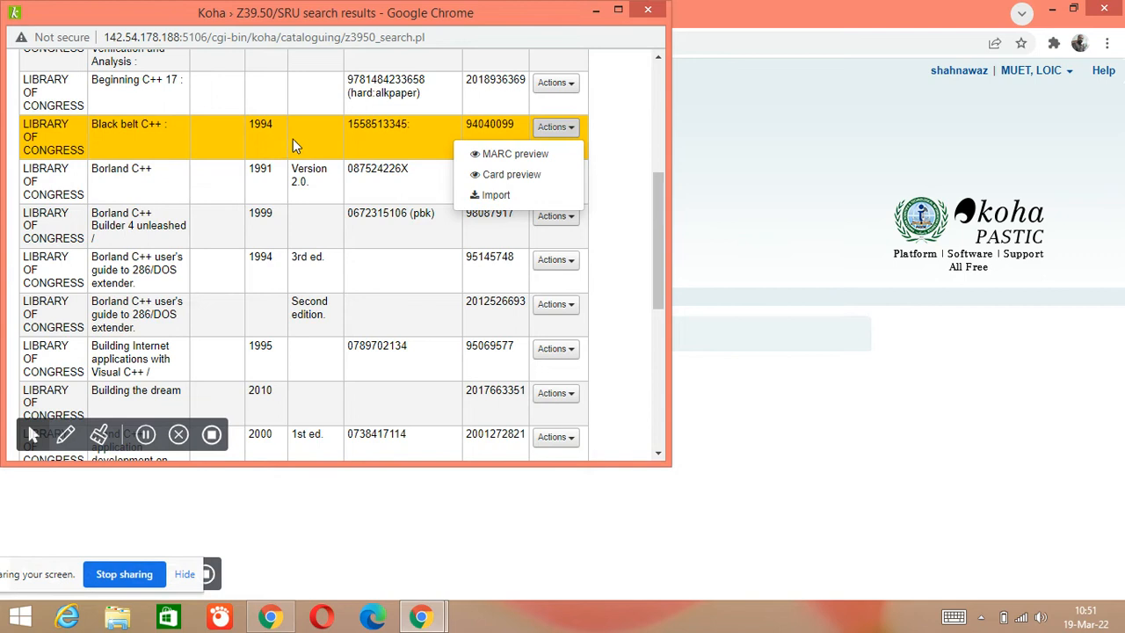
left_click(533, 198)
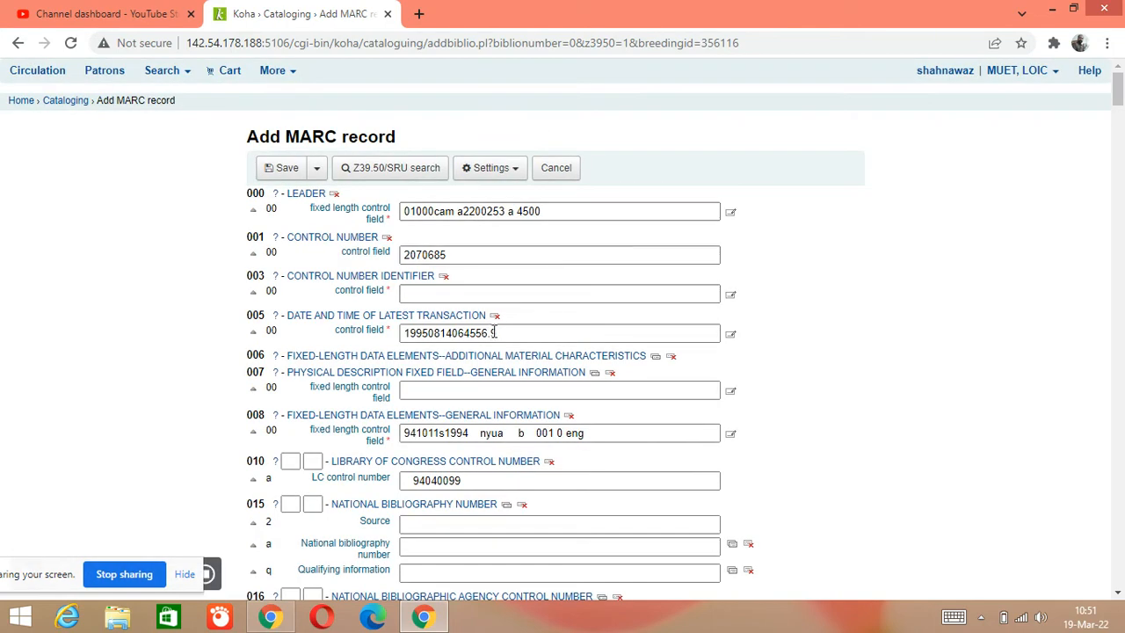
- Review the imported record's MARC fields, including the control fields, ISBN, cataloging source, call numbers, title, publication and physical description
scroll(563, 334, "down", 3)
scroll(496, 384, "down", 10)
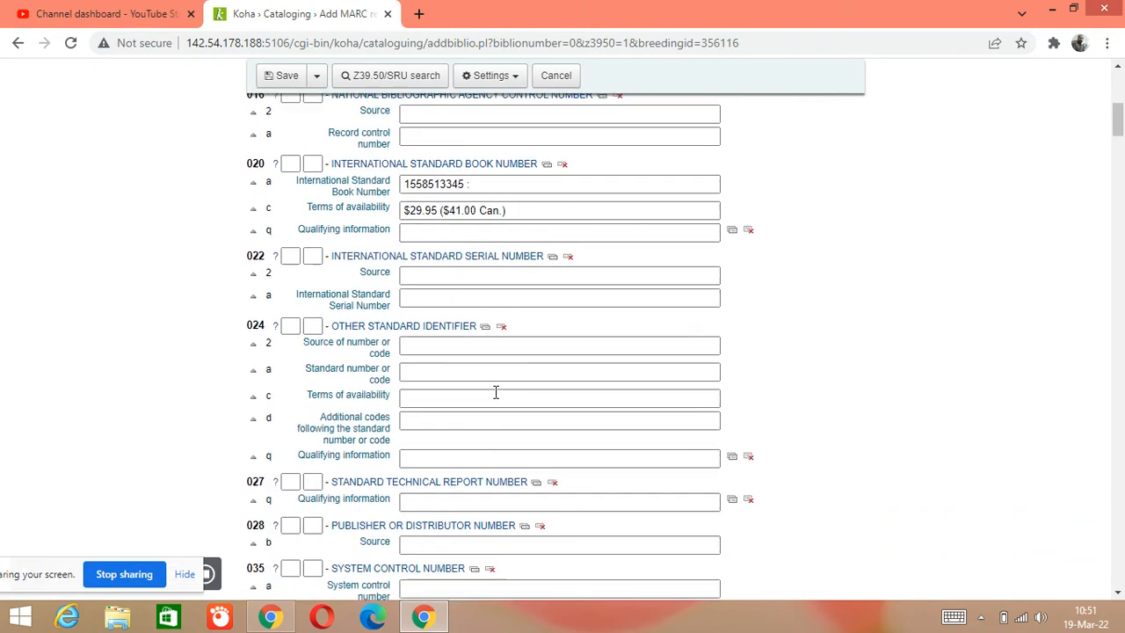
scroll(457, 302, "down", 5)
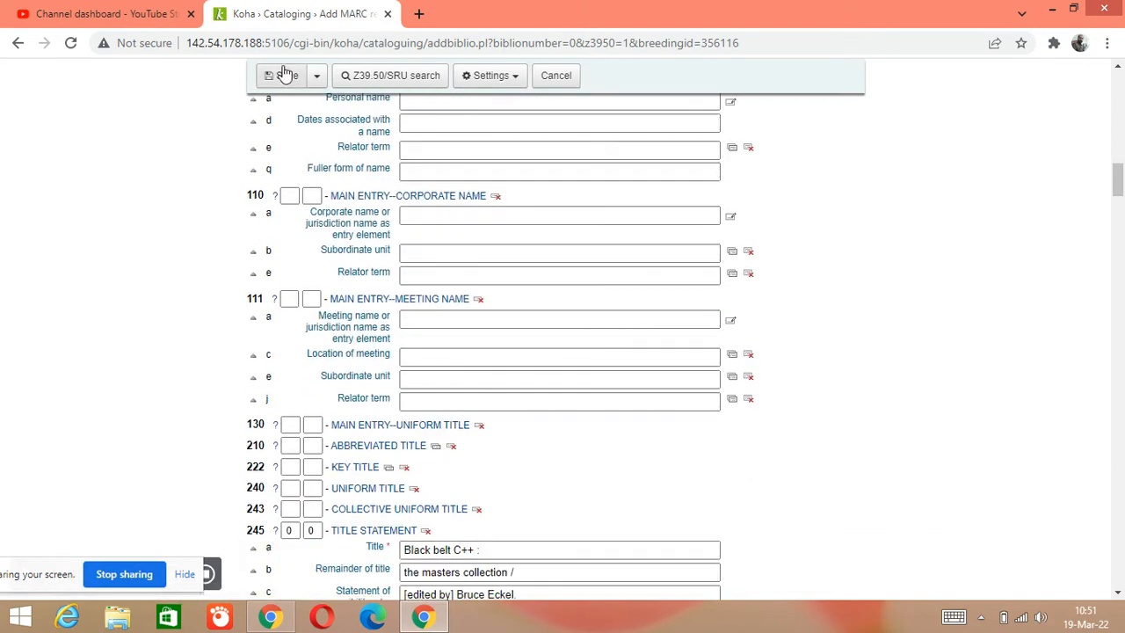
scroll(612, 305, "up", 18)
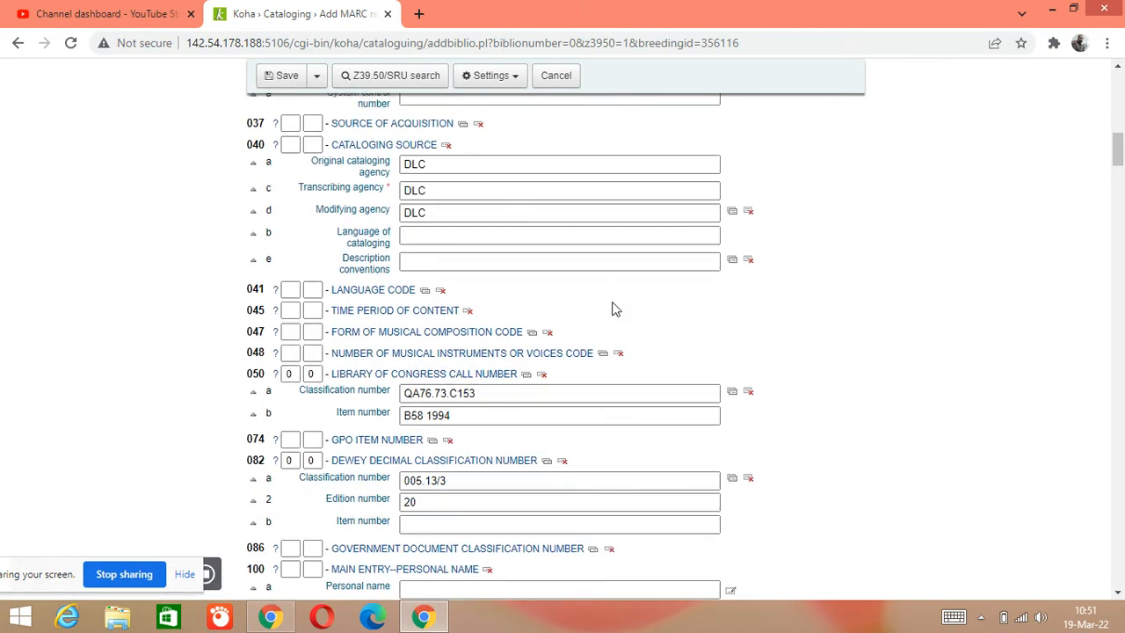
scroll(613, 305, "down", 3)
scroll(614, 312, "up", 3)
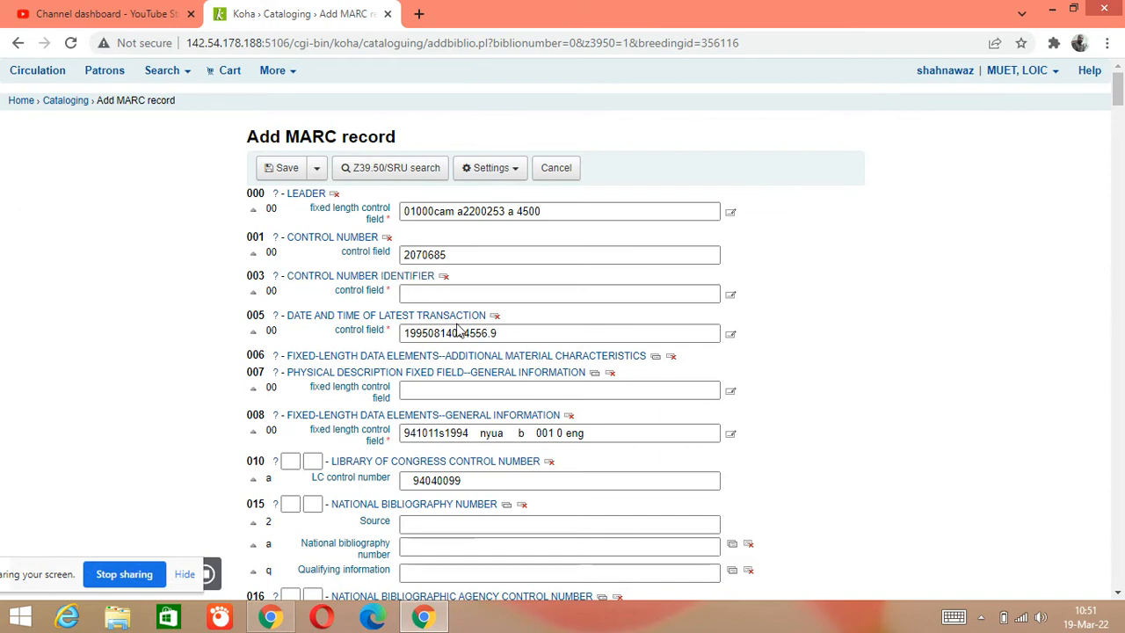
scroll(470, 295, "down", 4)
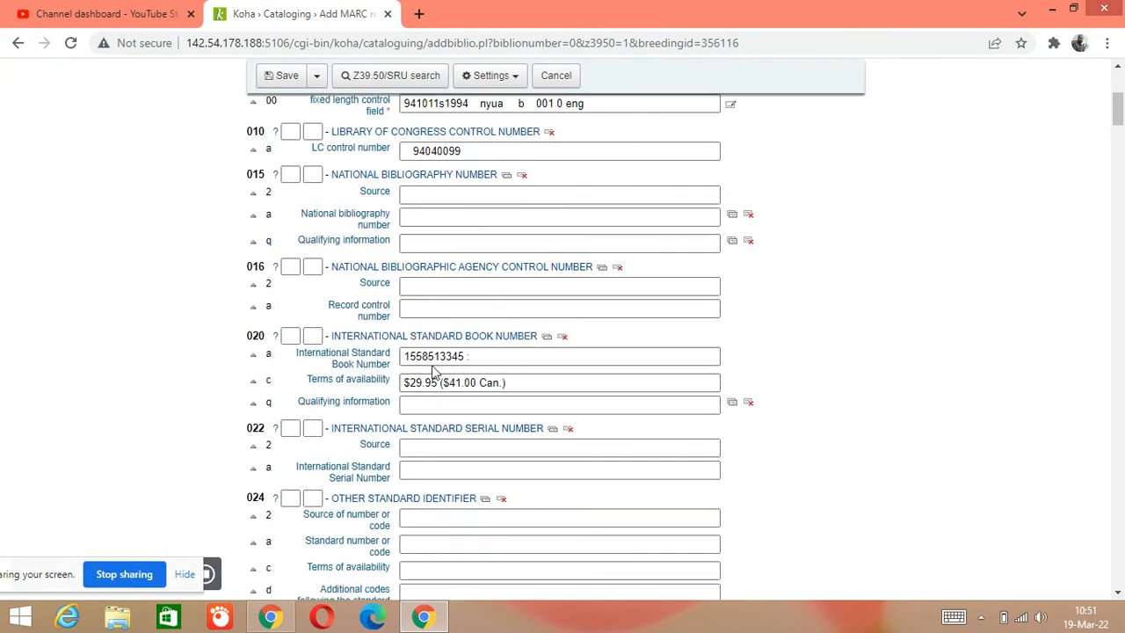
scroll(432, 372, "down", 1)
scroll(463, 293, "down", 3)
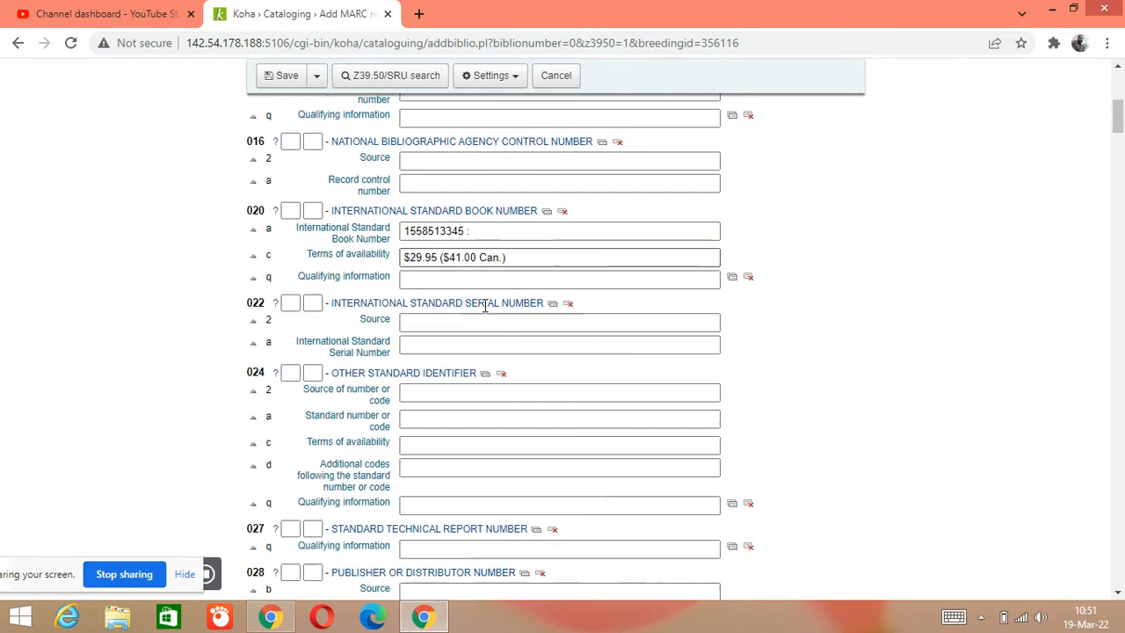
scroll(430, 388, "down", 3)
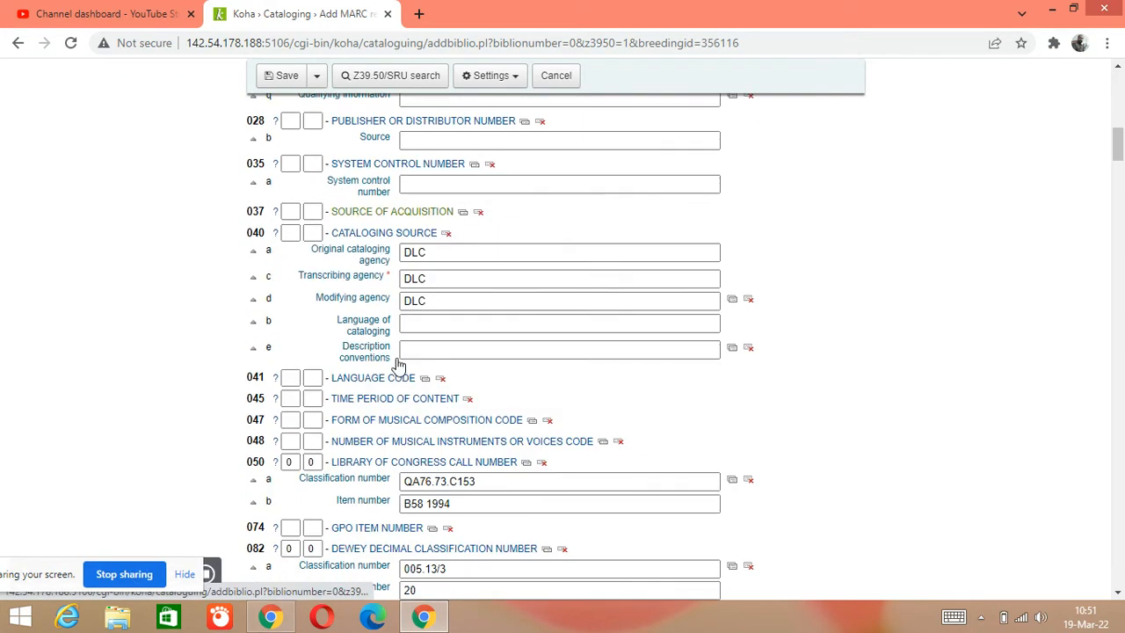
scroll(389, 386, "down", 3)
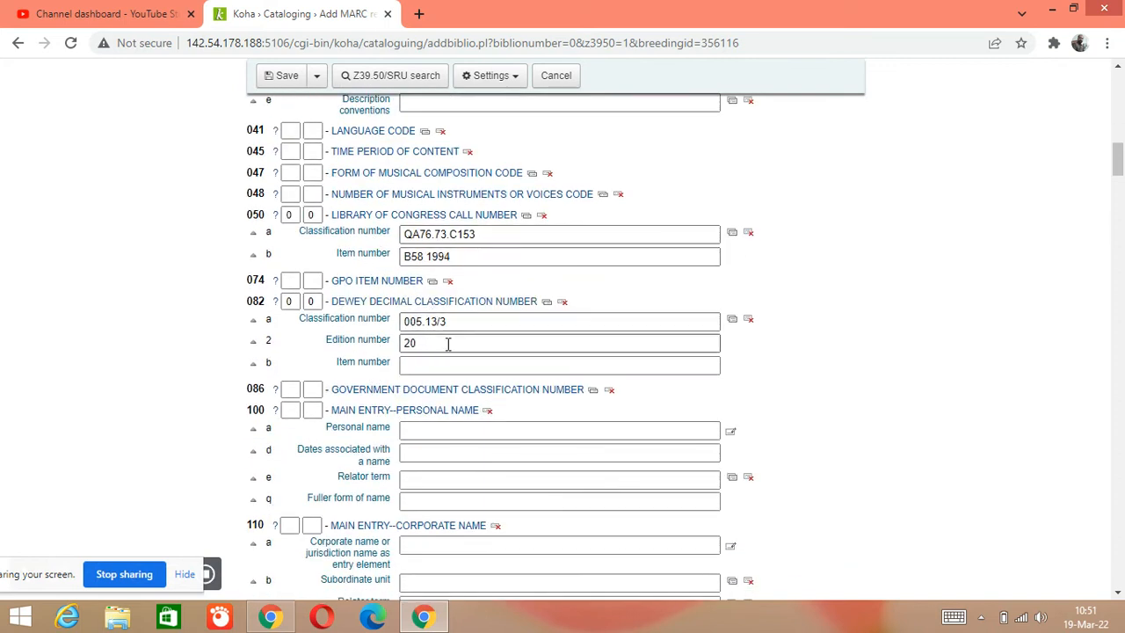
scroll(447, 362, "down", 1)
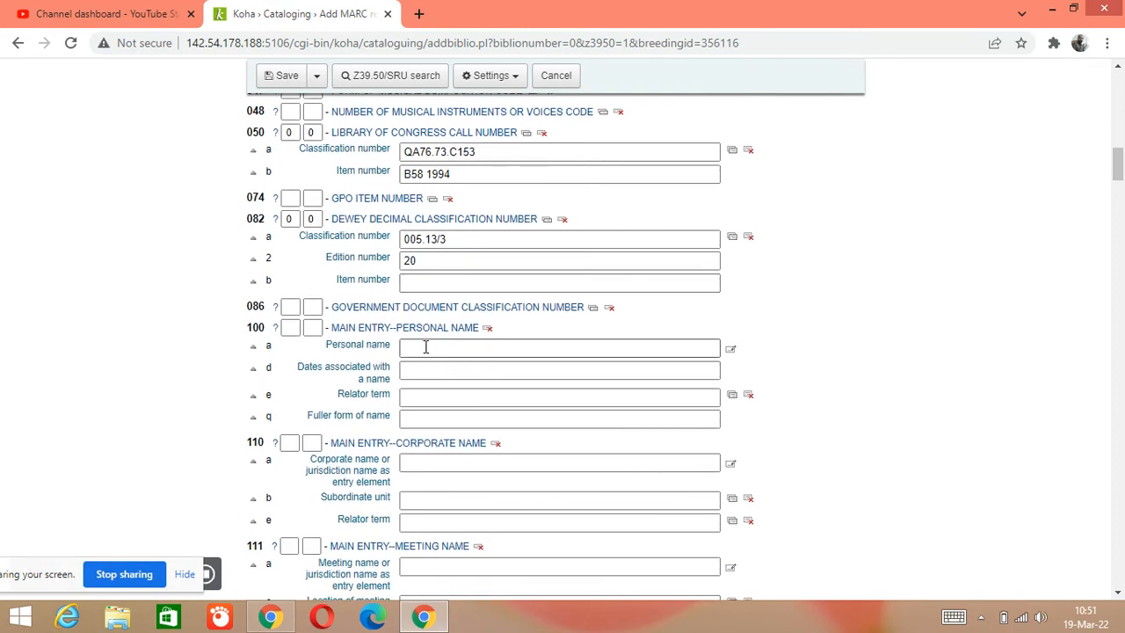
scroll(448, 365, "down", 9)
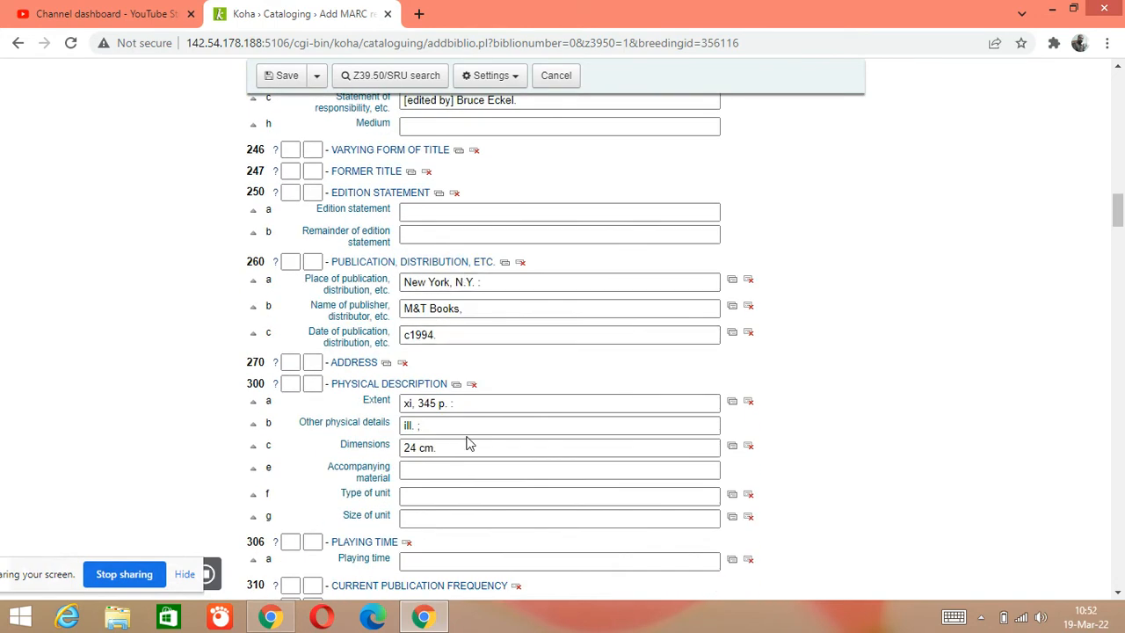
scroll(480, 379, "down", 4)
scroll(480, 334, "up", 12)
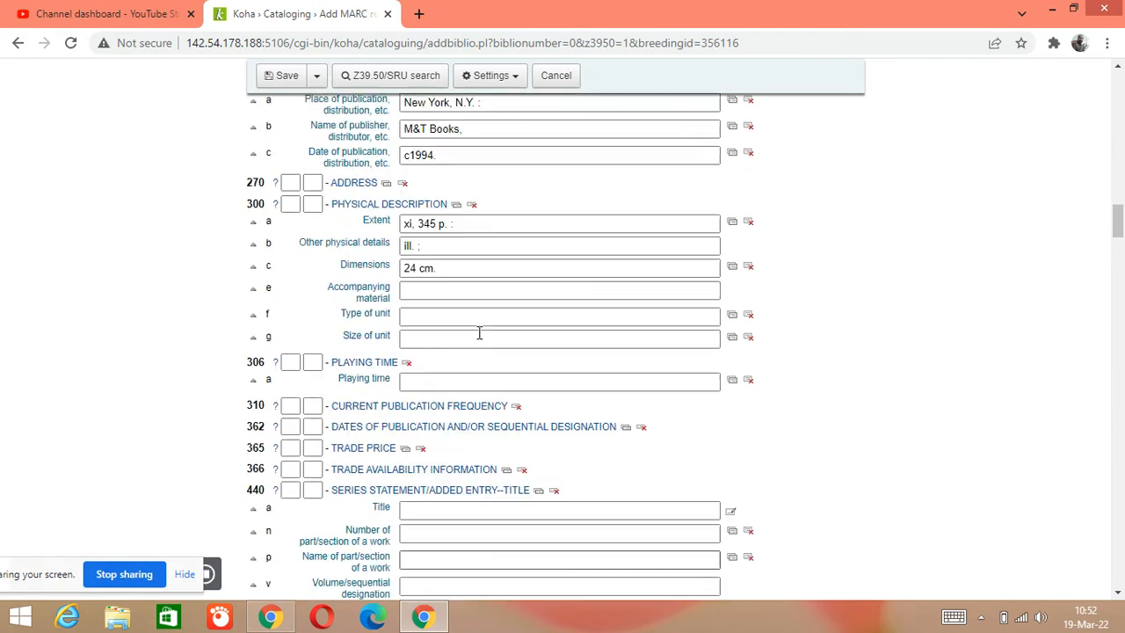
scroll(481, 323, "up", 16)
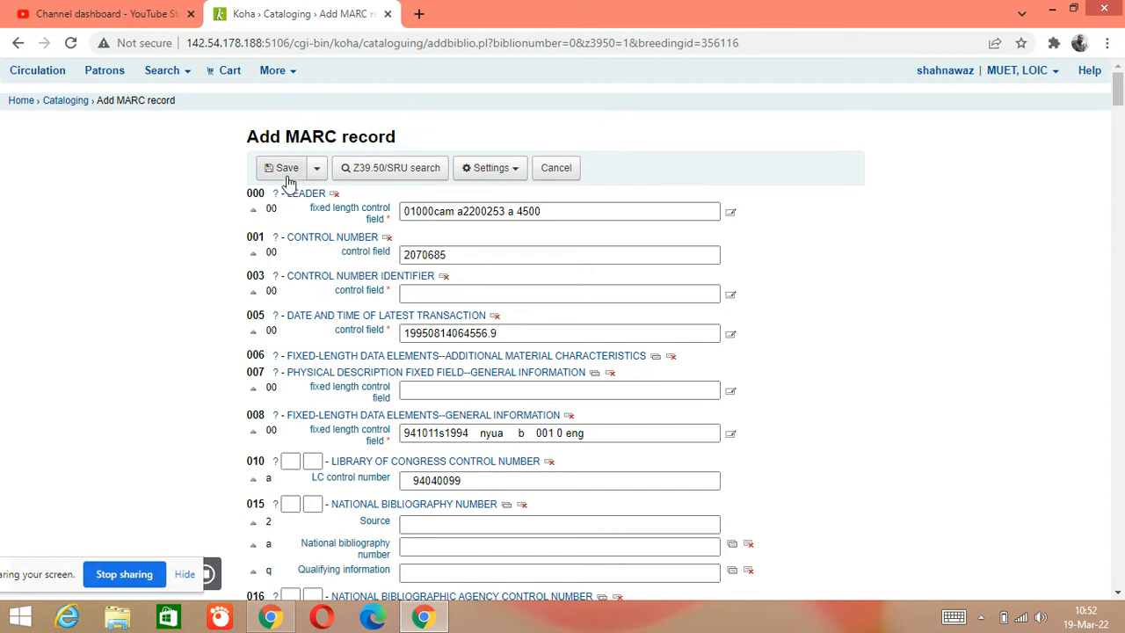
scroll(539, 325, "down", 8)
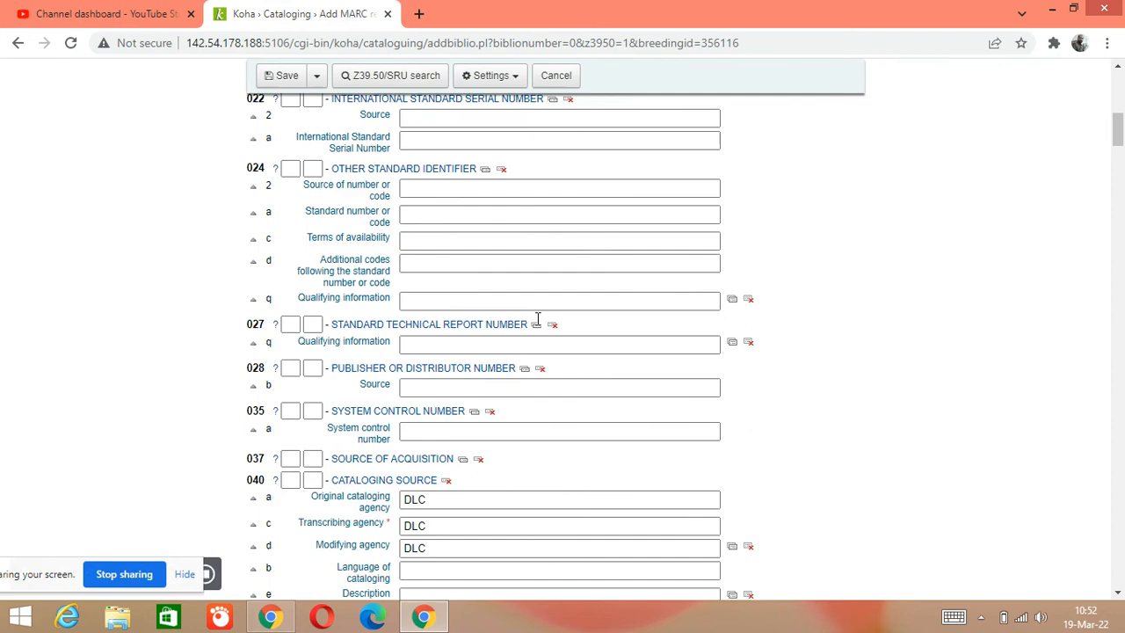
- Recheck the imported record's ISBN, Library of Congress call number, Dewey classification, title statement and control fields
scroll(539, 325, "down", 4)
scroll(539, 325, "down", 3)
scroll(539, 325, "up", 10)
scroll(539, 325, "up", 1)
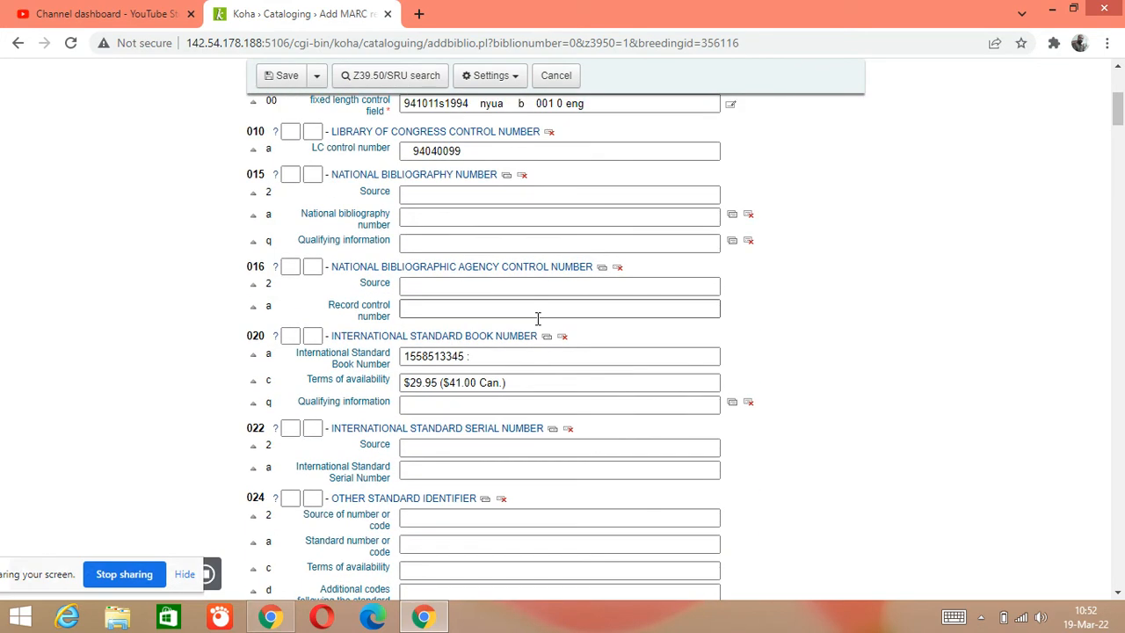
scroll(538, 318, "down", 10)
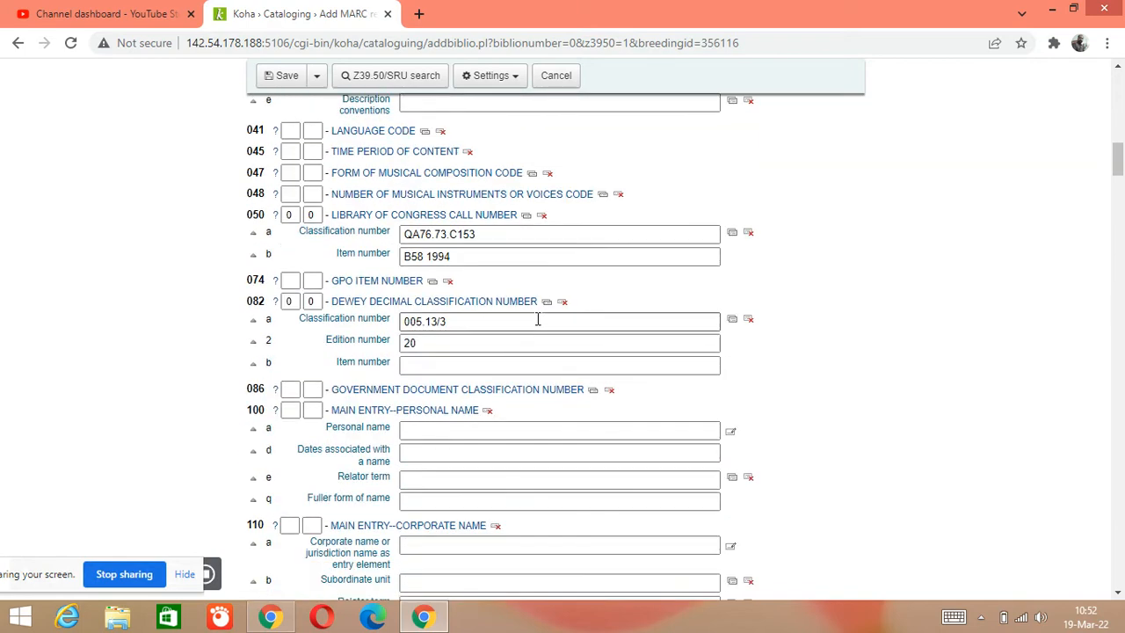
scroll(538, 318, "down", 3)
scroll(538, 318, "down", 3)
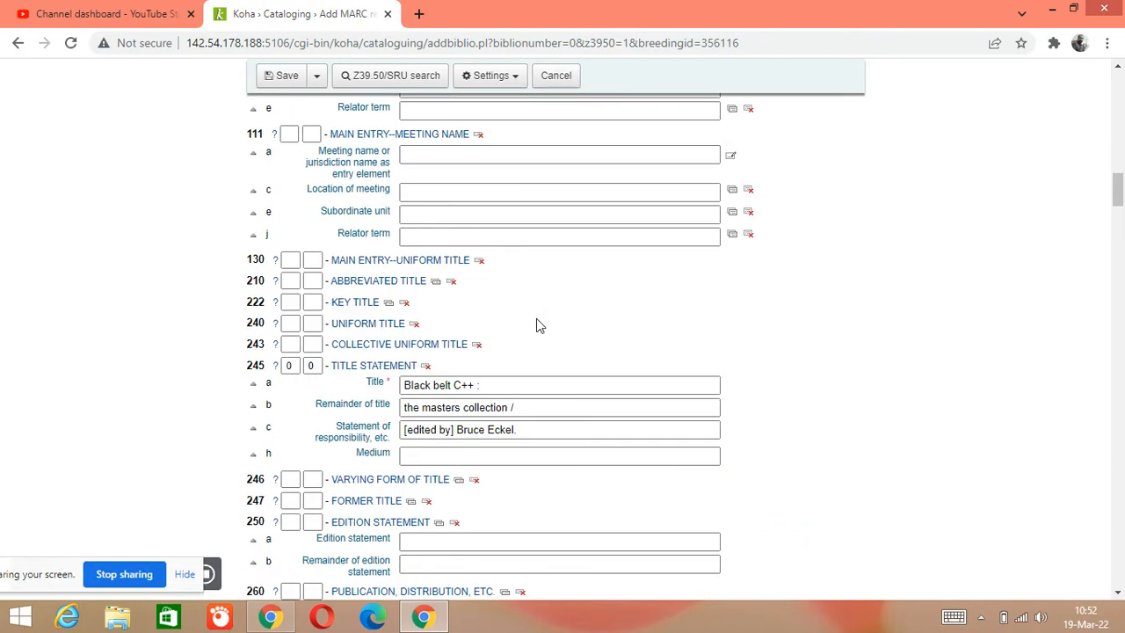
scroll(538, 320, "up", 15)
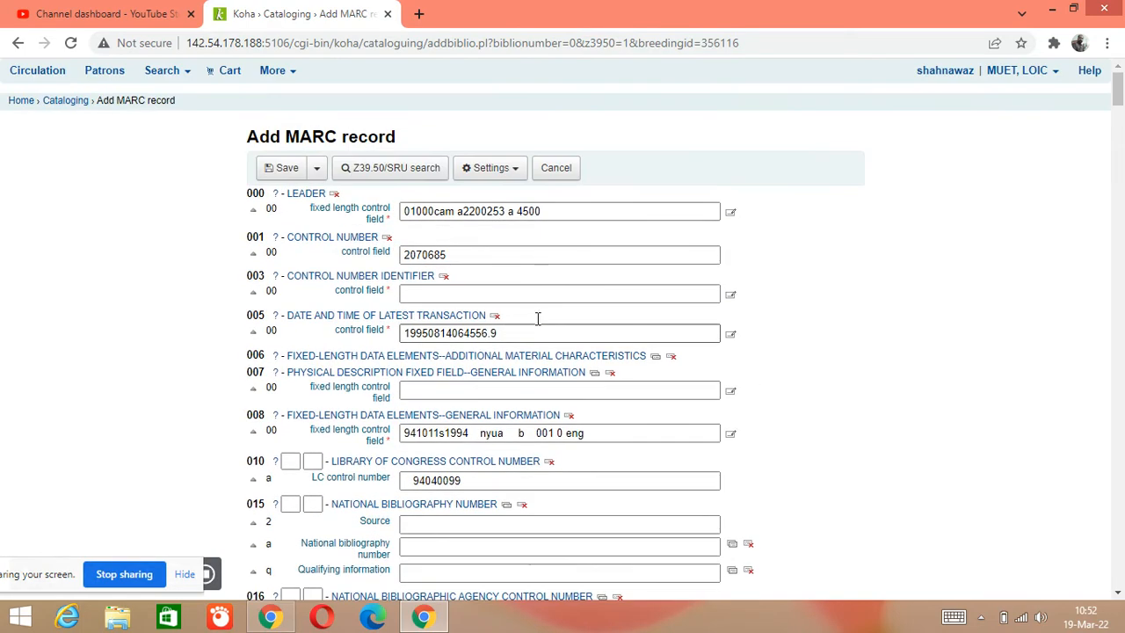
- Try to save the record and fill the required control number identifier in field 003 with OSt
left_click(285, 169)
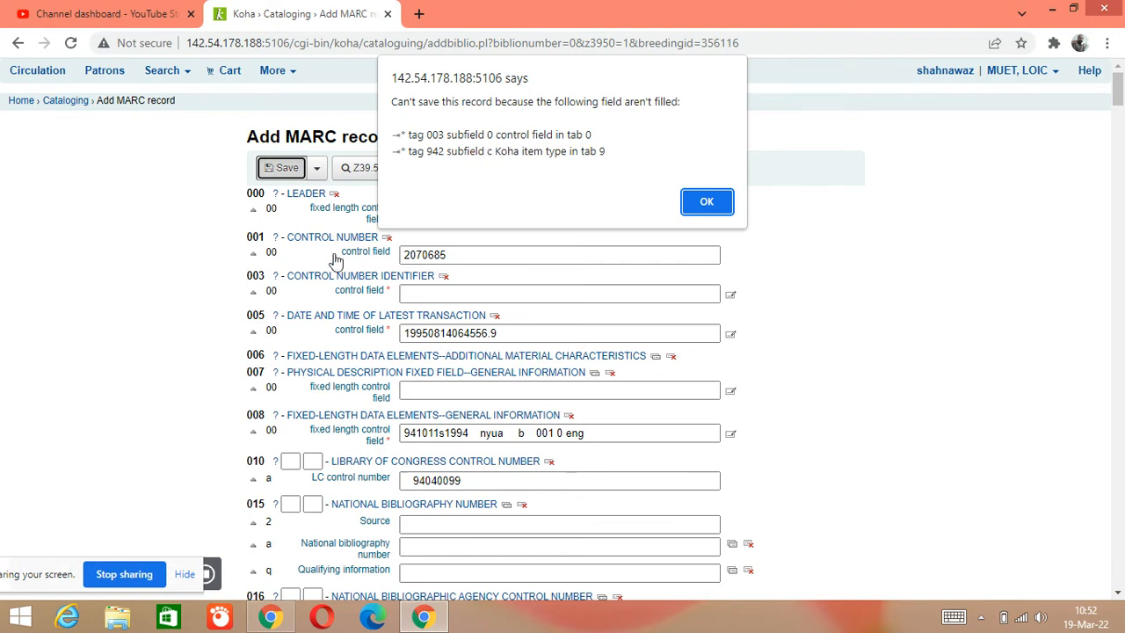
left_click(708, 201)
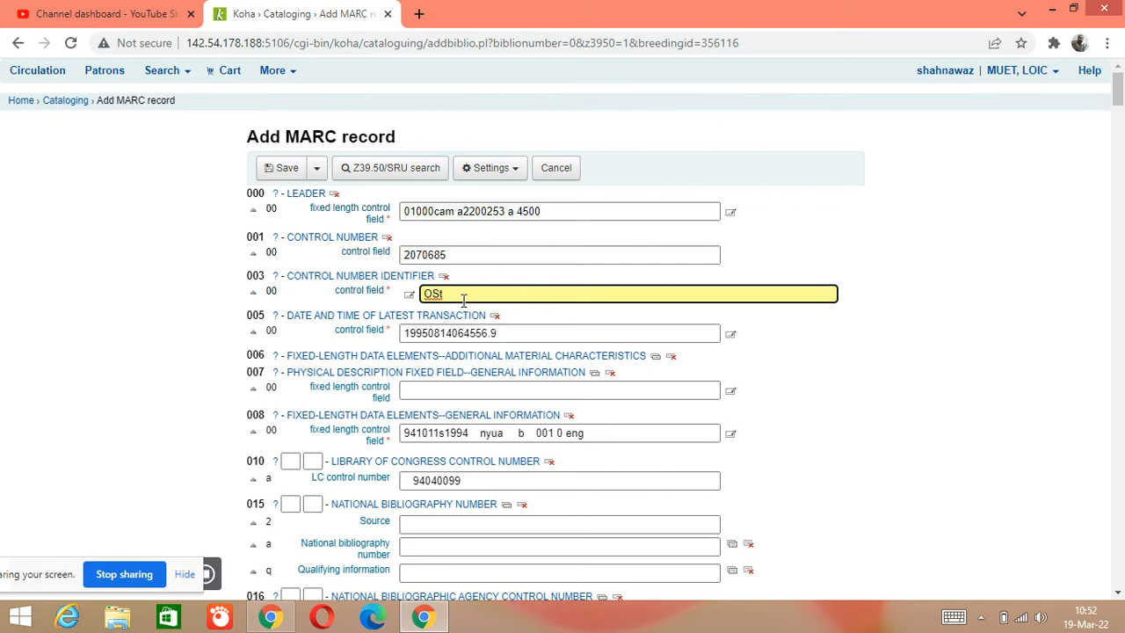
scroll(457, 329, "down", 1)
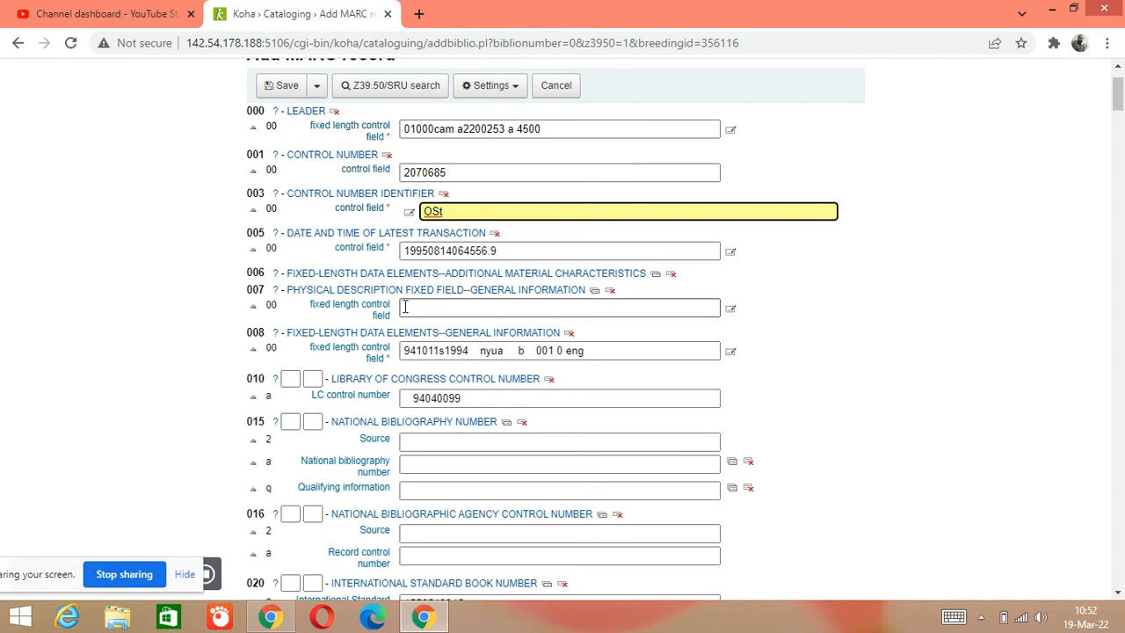
- Set the required Koha item type in field 942 to Books and save the record
left_click(279, 85)
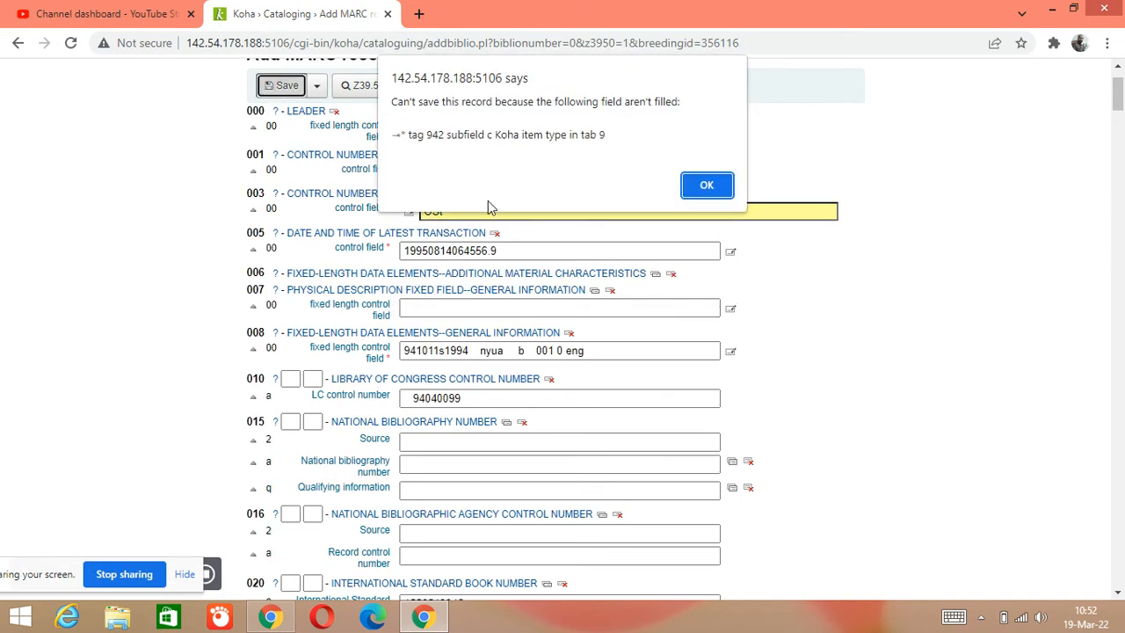
left_click(706, 184)
scroll(589, 353, "down", 15)
scroll(508, 340, "down", 20)
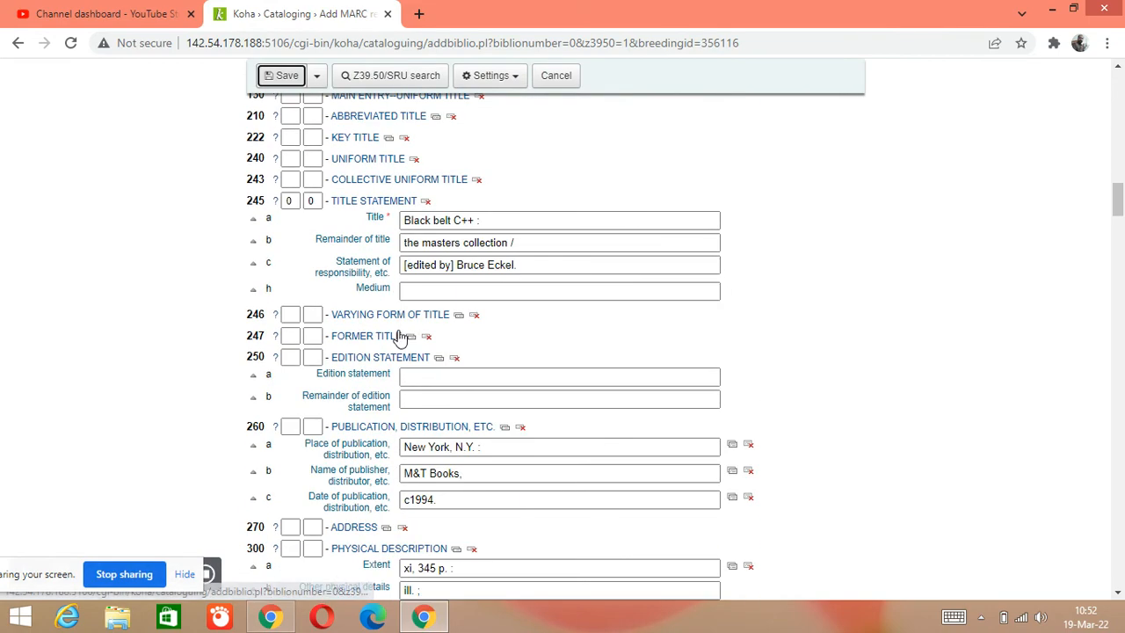
scroll(373, 350, "down", 15)
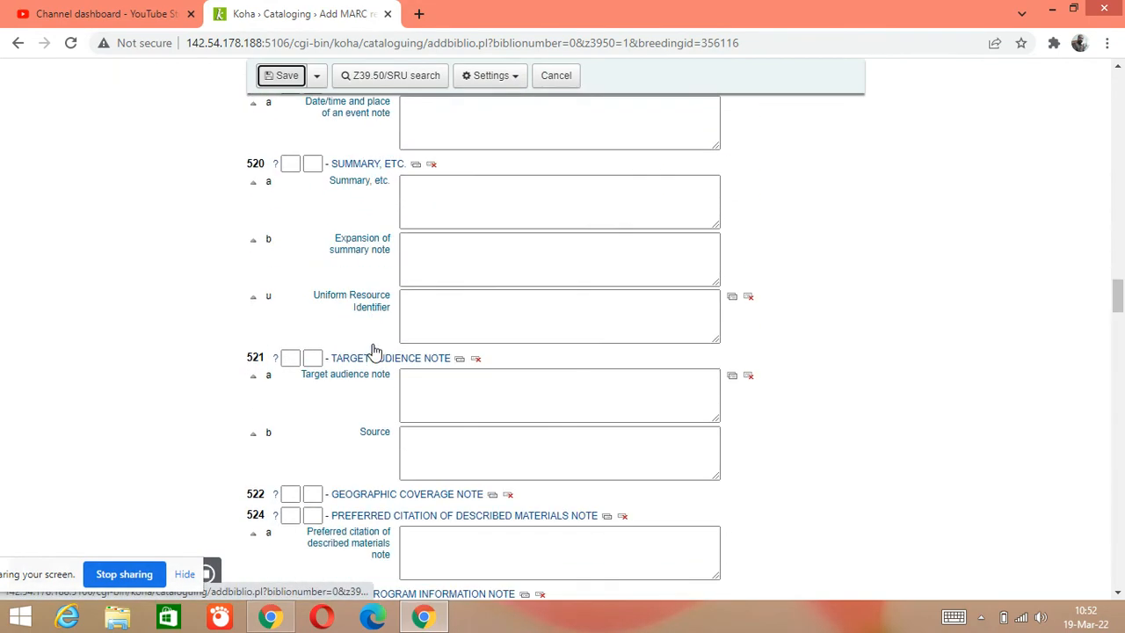
left_click_drag(1118, 342, 1119, 585)
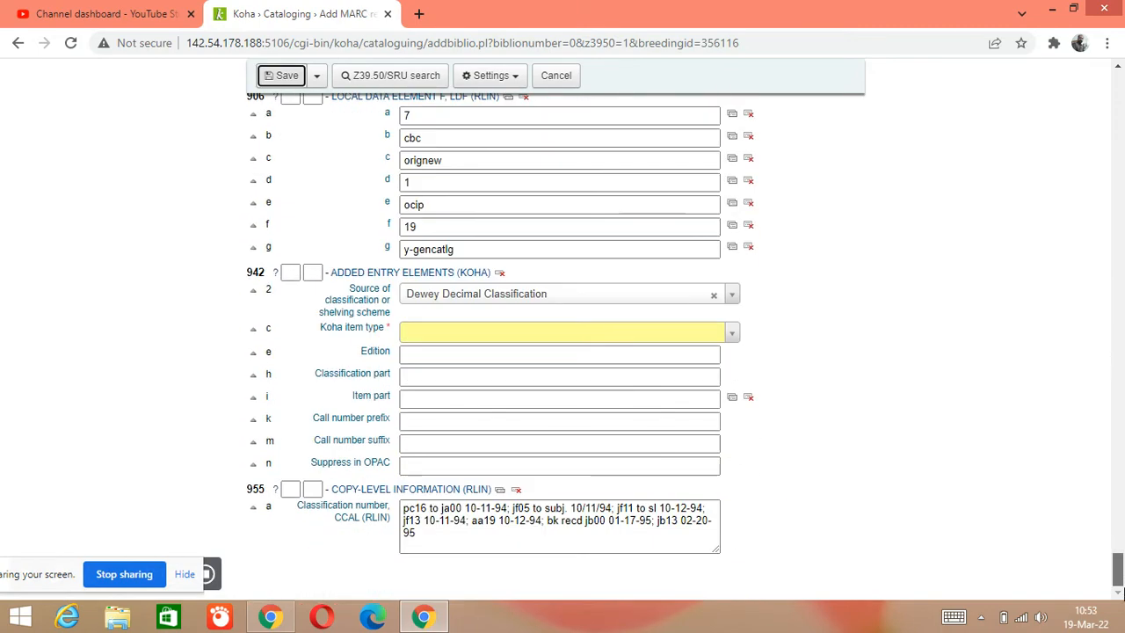
left_click(520, 334)
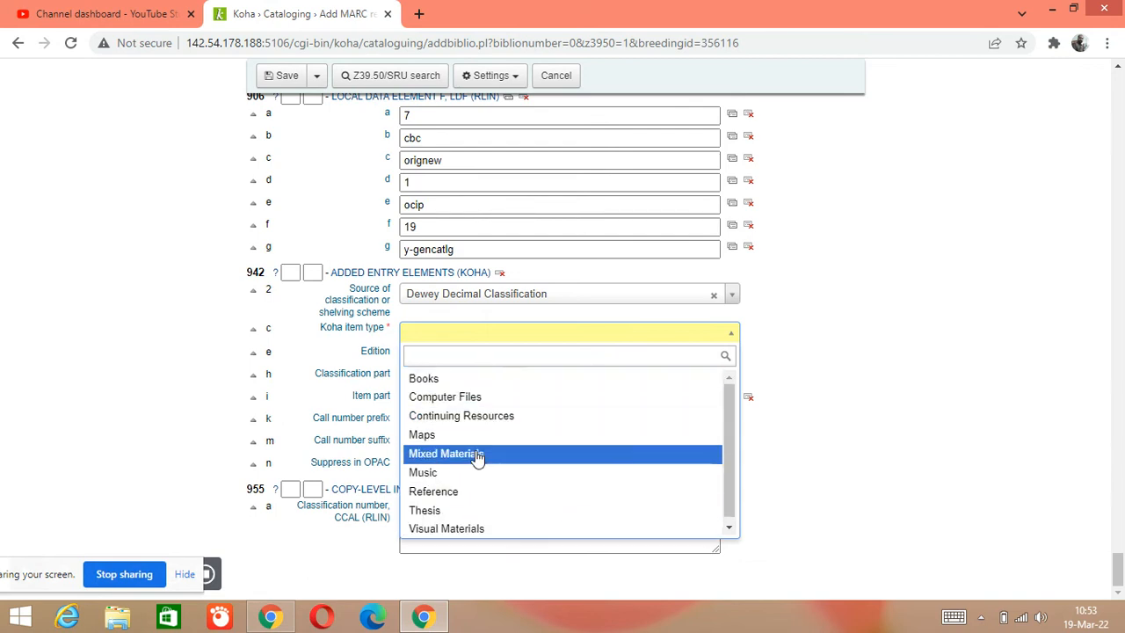
left_click(452, 379)
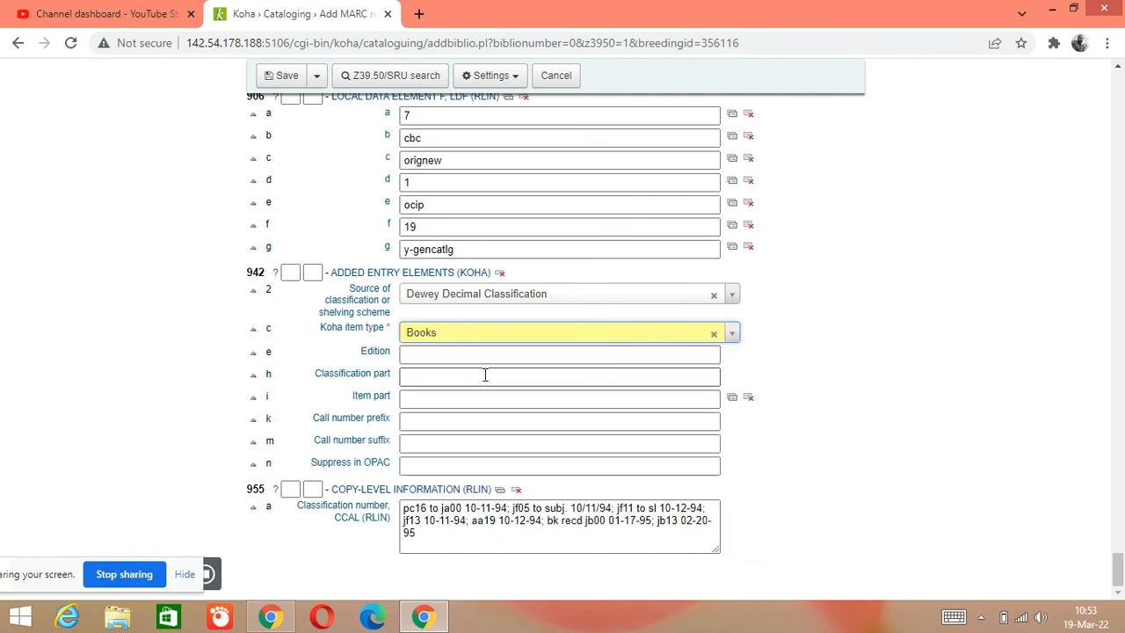
left_click(283, 78)
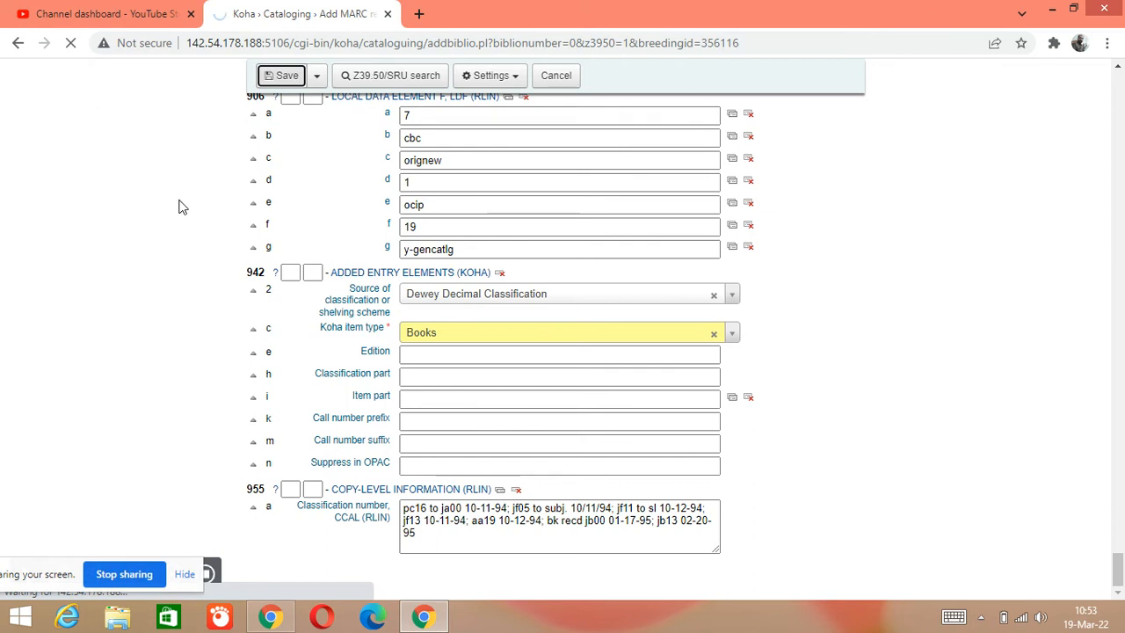
- Check the permanent location choices and set the new item's current location to Lending Collection
scroll(226, 252, "down", 3)
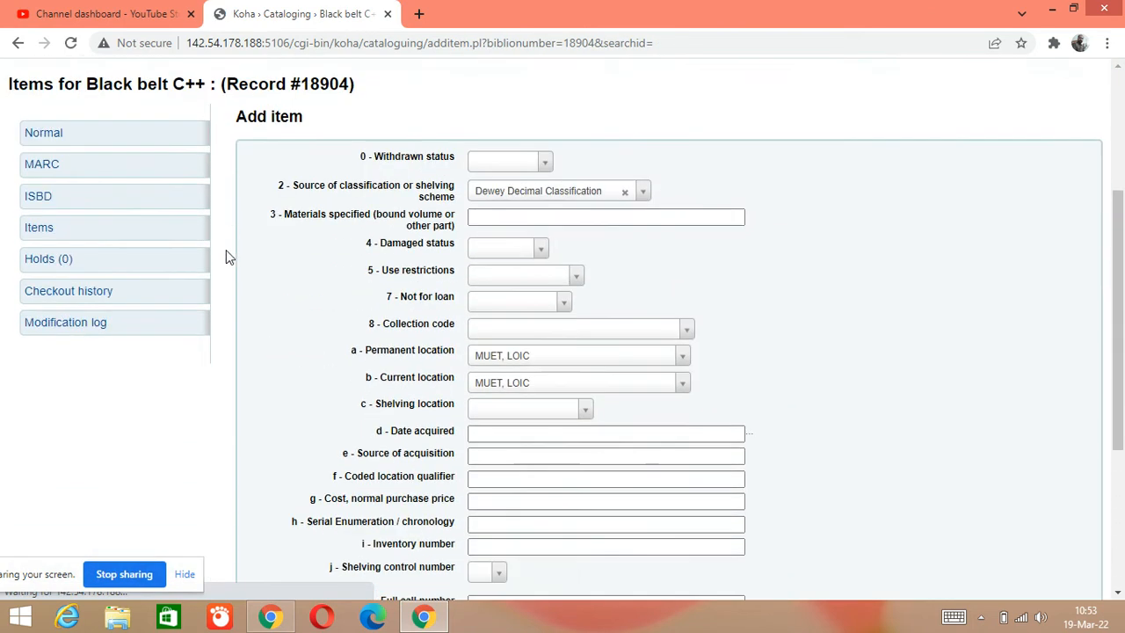
scroll(226, 249, "up", 2)
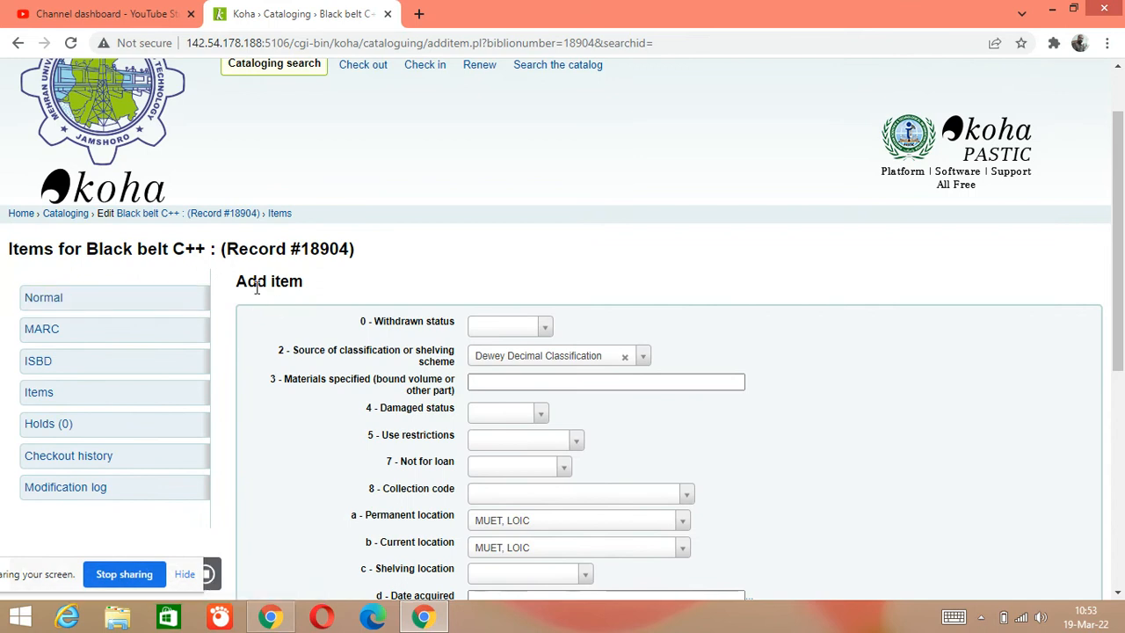
scroll(290, 285, "down", 1)
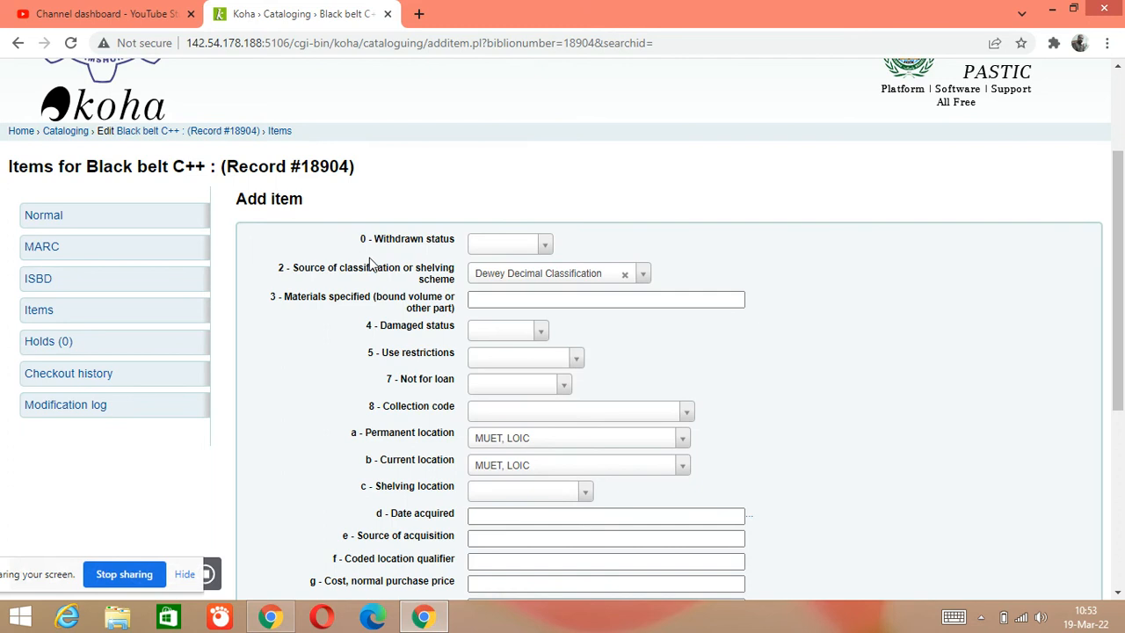
scroll(373, 276, "down", 1)
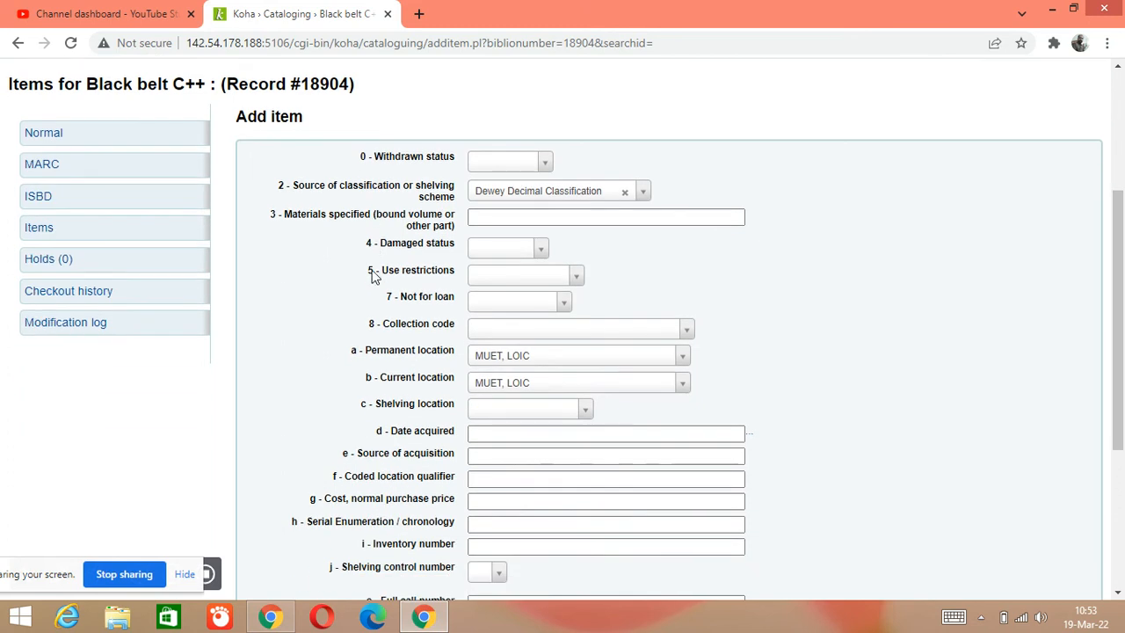
left_click(565, 360)
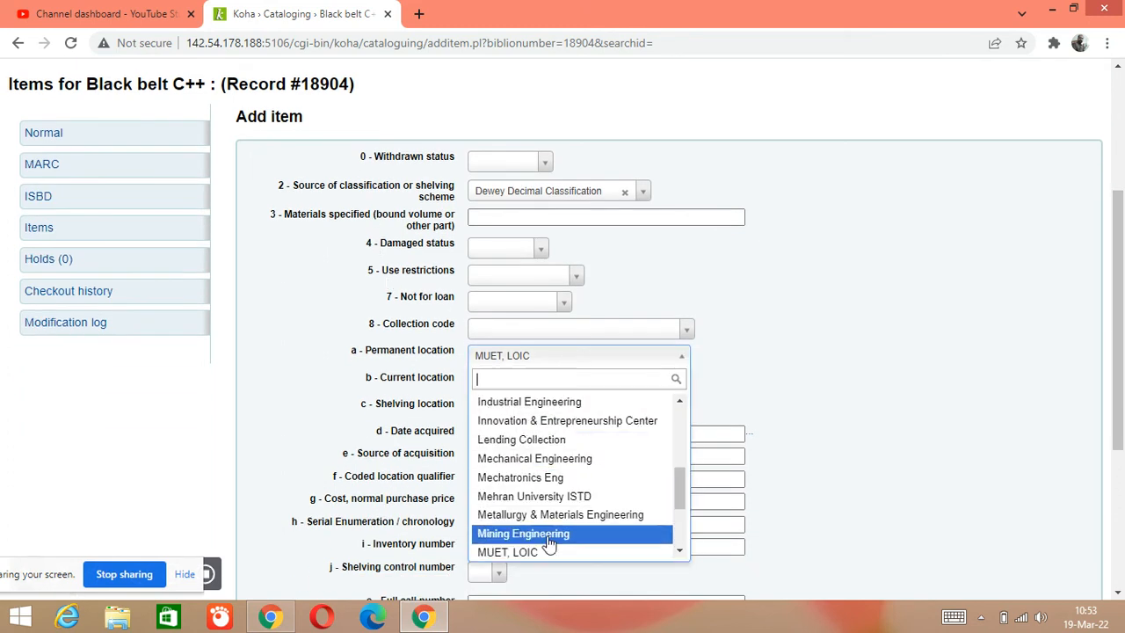
left_click(813, 317)
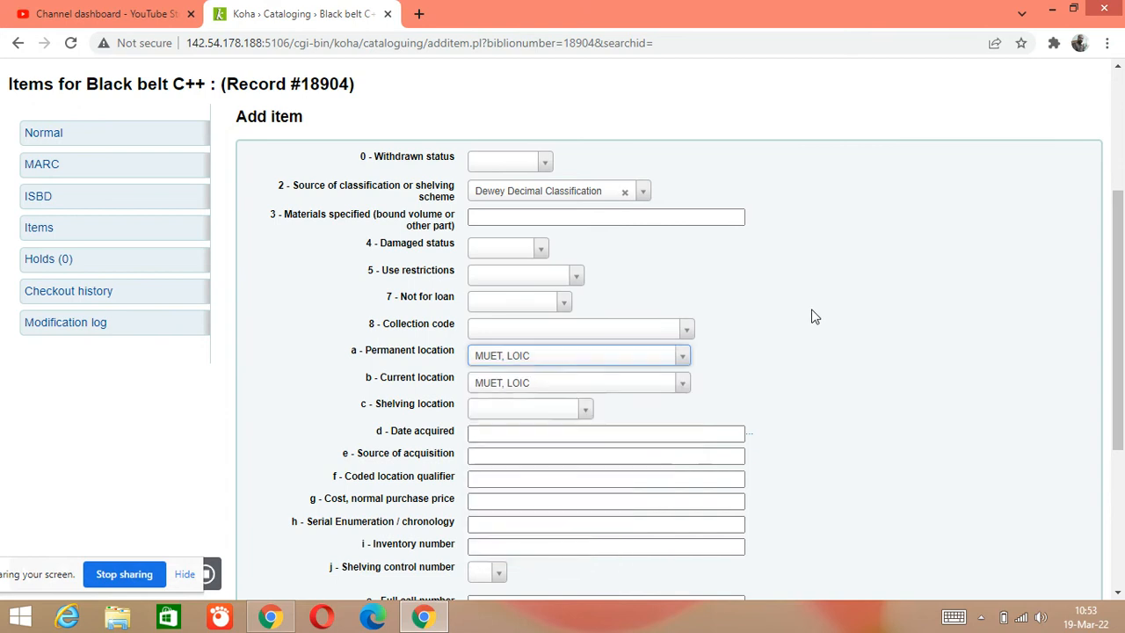
left_click(514, 386)
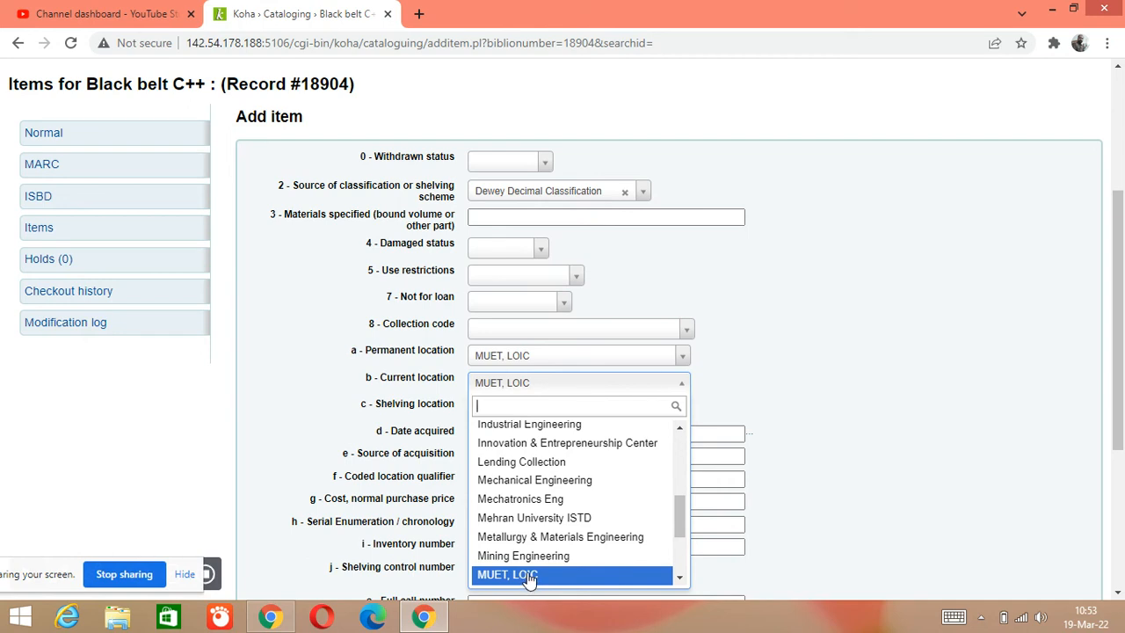
left_click(532, 463)
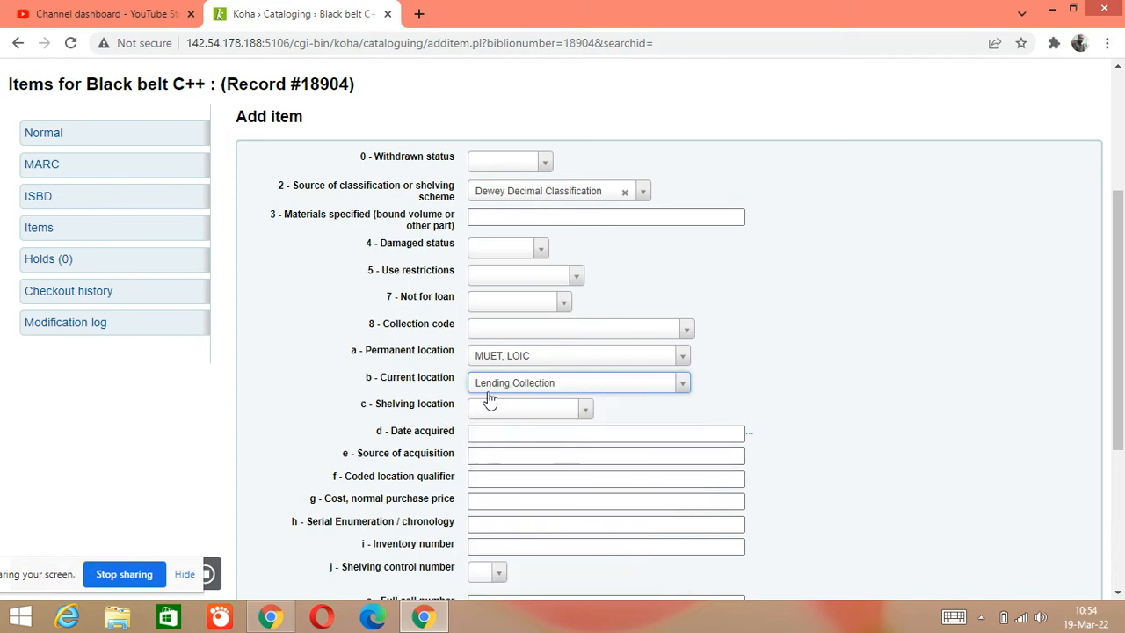
- Fill in the acquisition date 2022-03-19 and barcode 111111, and add the item to the record
scroll(609, 422, "down", 2)
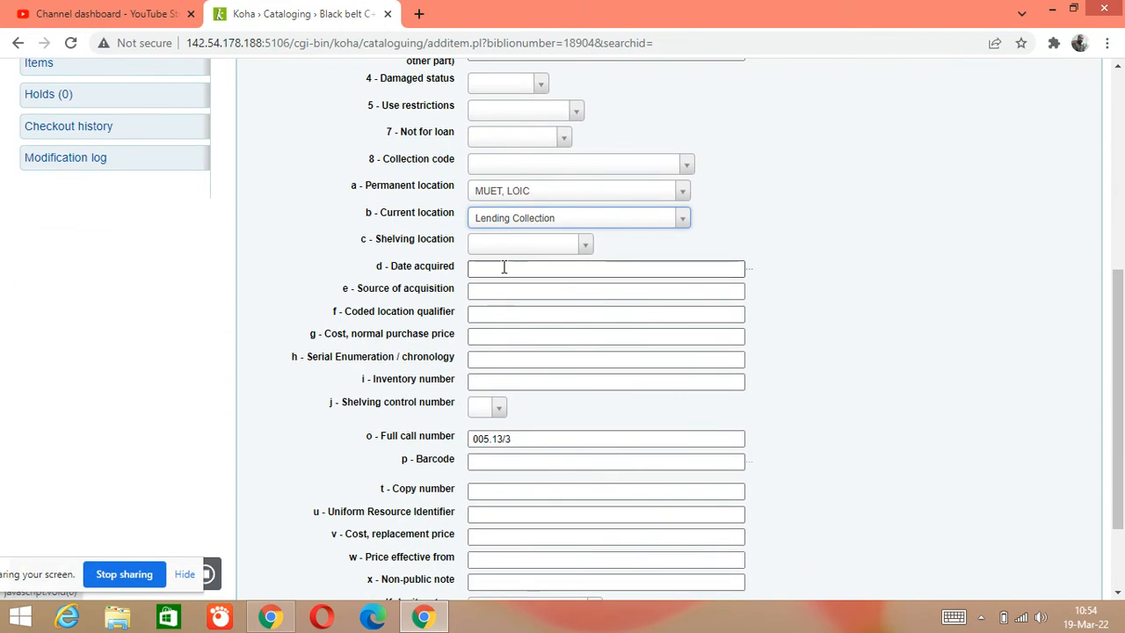
left_click(503, 268)
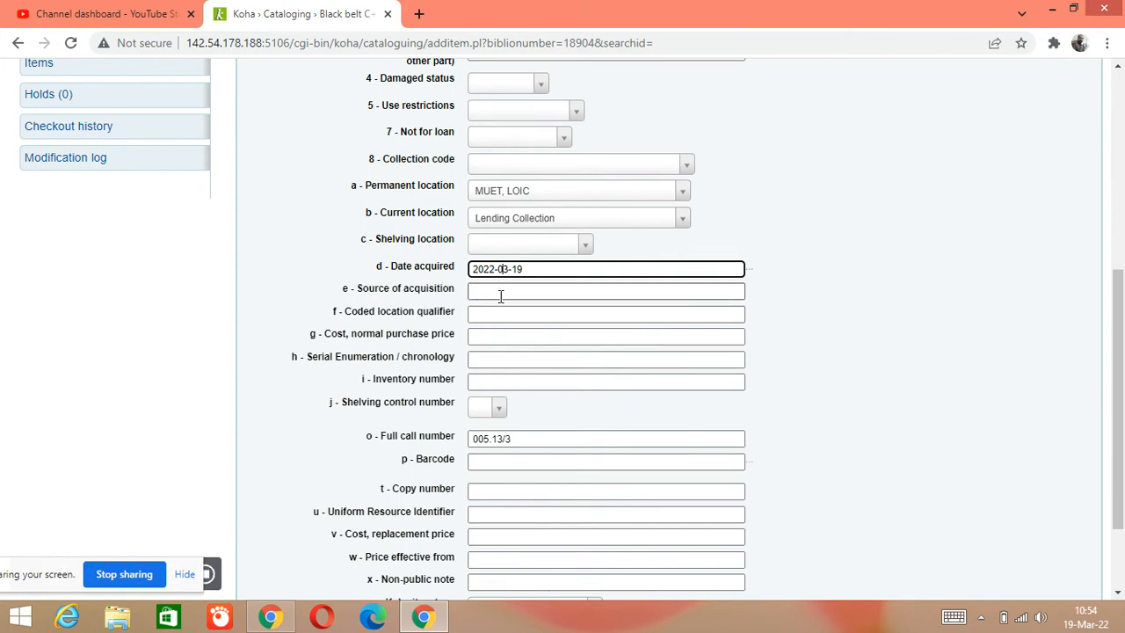
scroll(500, 293, "down", 3)
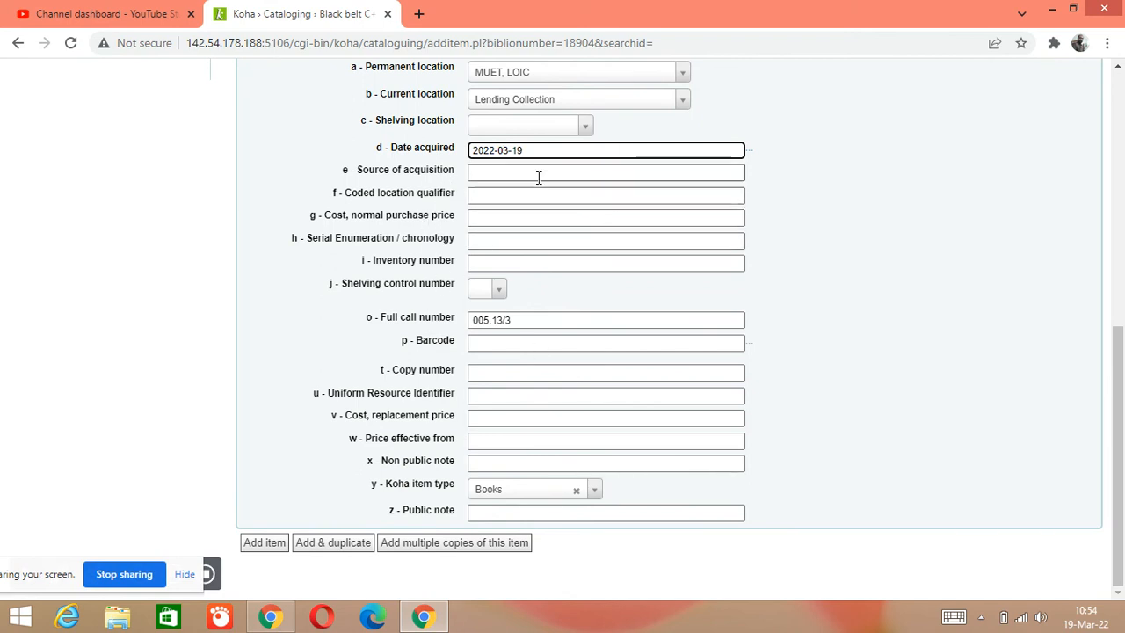
left_click(534, 346)
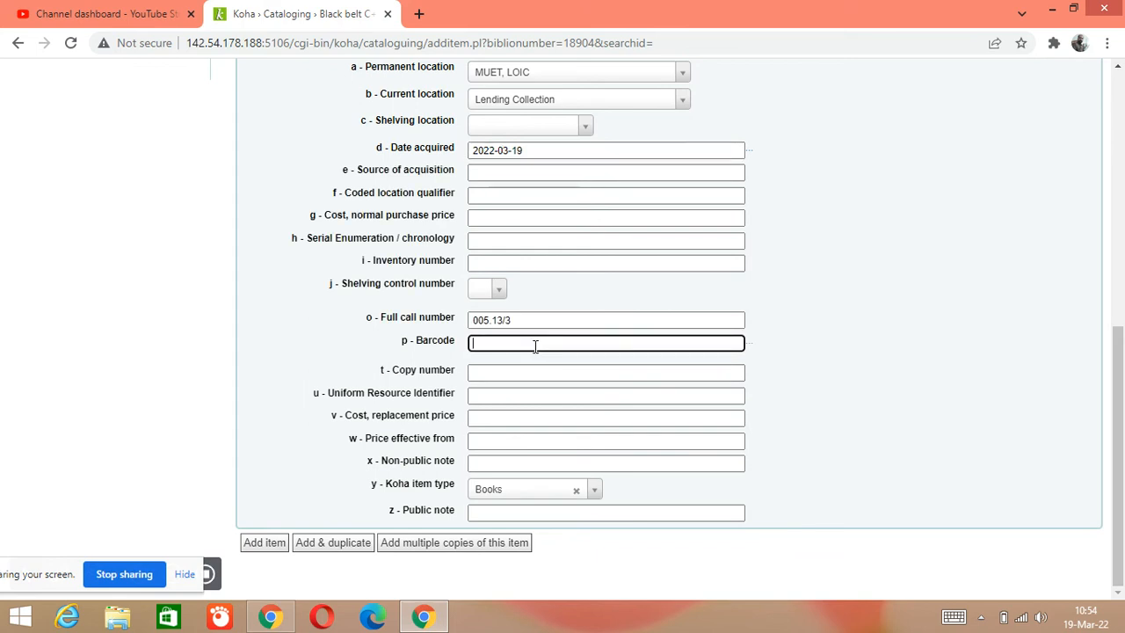
type("111111")
left_click(265, 543)
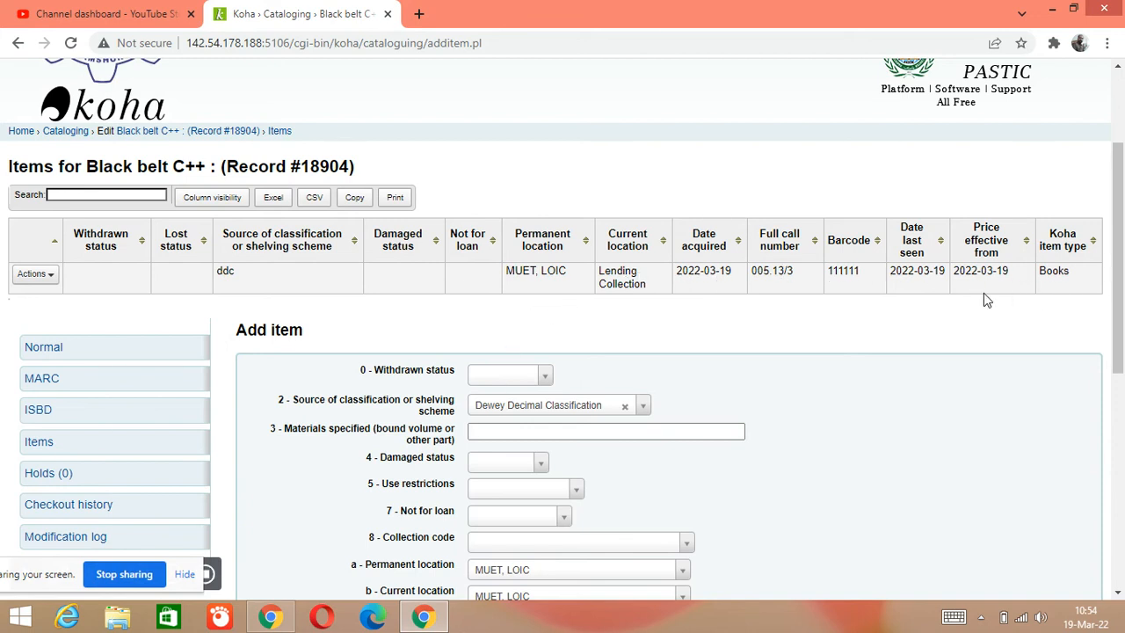
- Search the catalog for barcode 111111 and examine the book's details and holdings
scroll(849, 407, "down", 4)
scroll(814, 407, "up", 1)
scroll(813, 407, "up", 4)
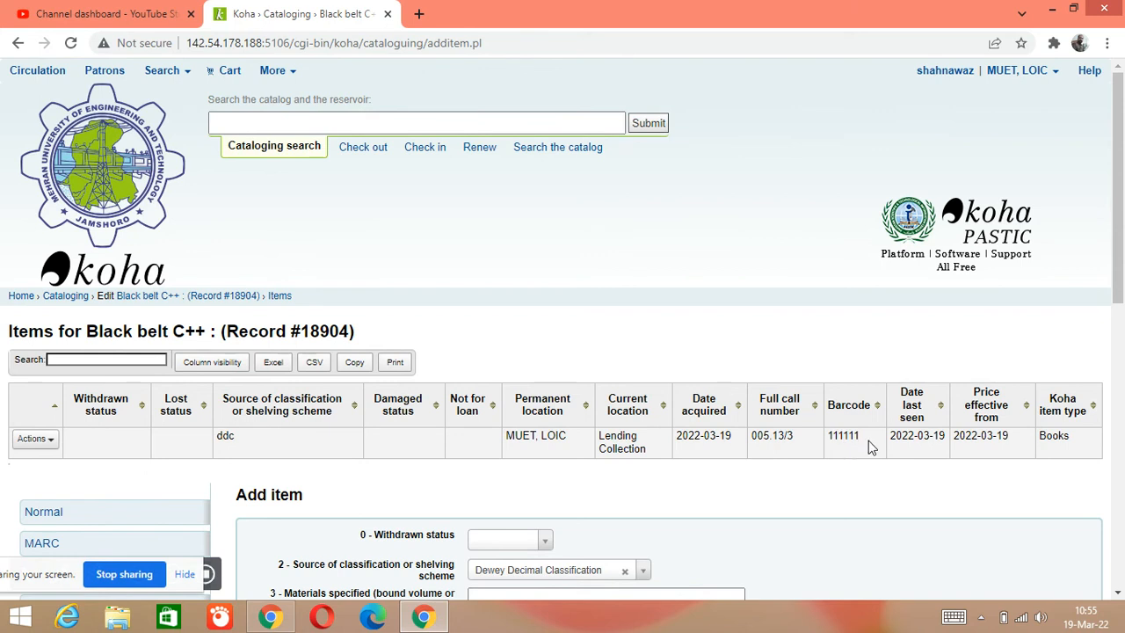
left_click(538, 151)
left_click(523, 118)
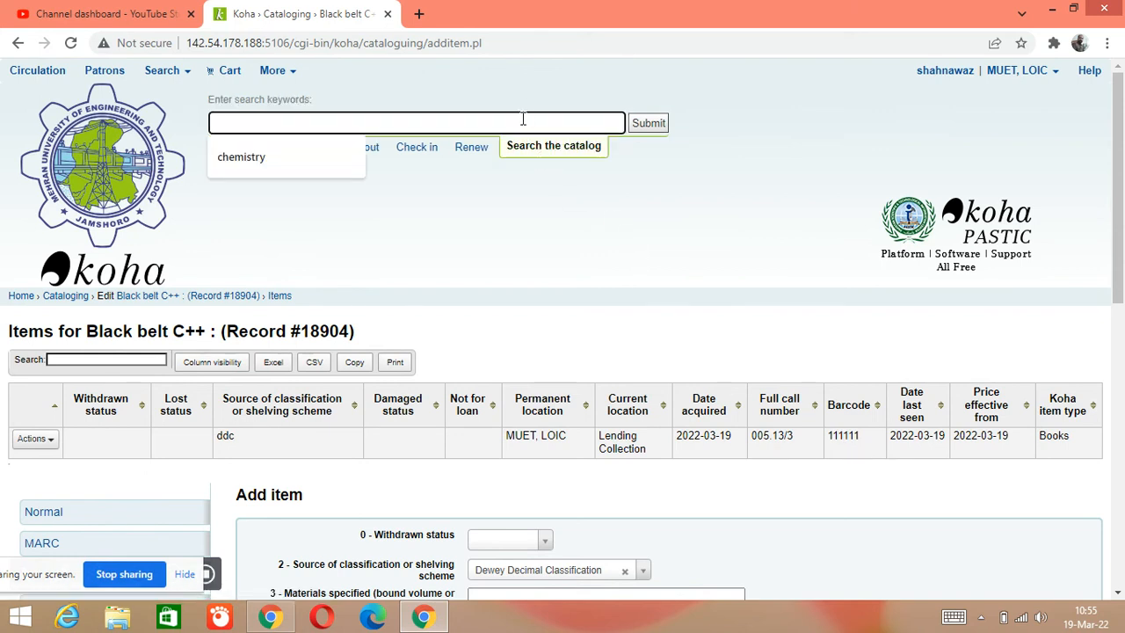
type("111")
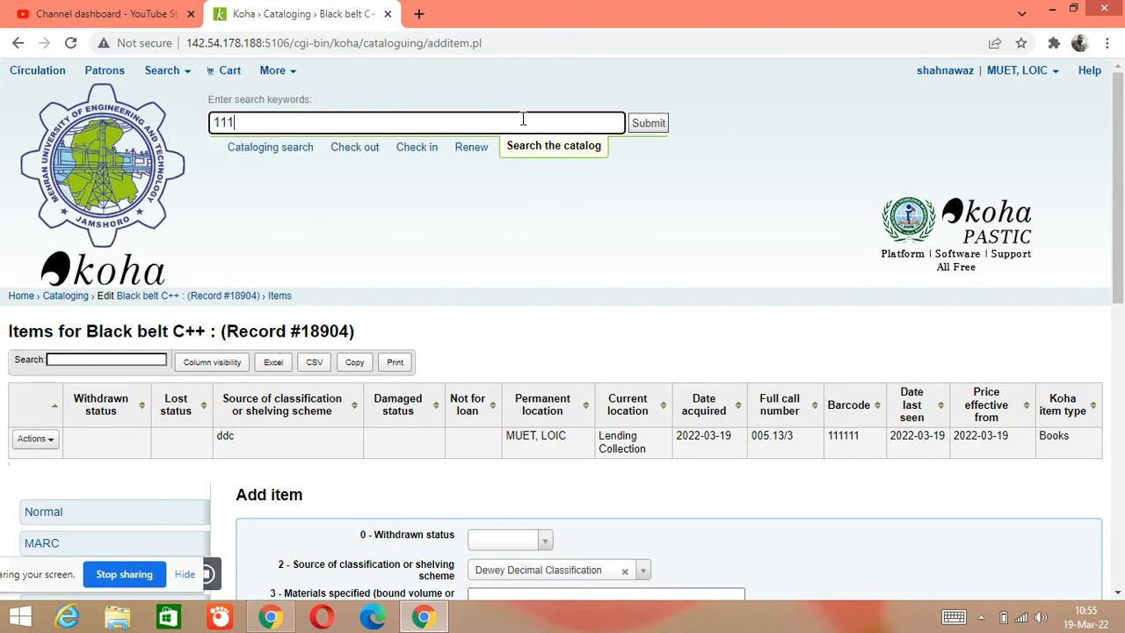
type("111")
left_click(646, 127)
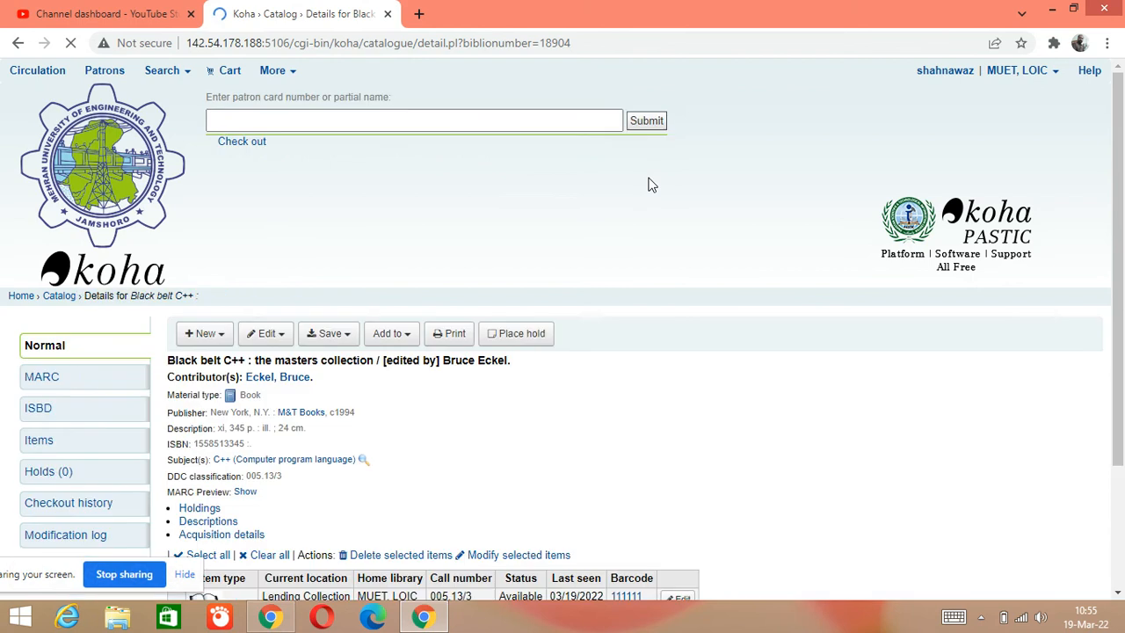
scroll(479, 299, "down", 1)
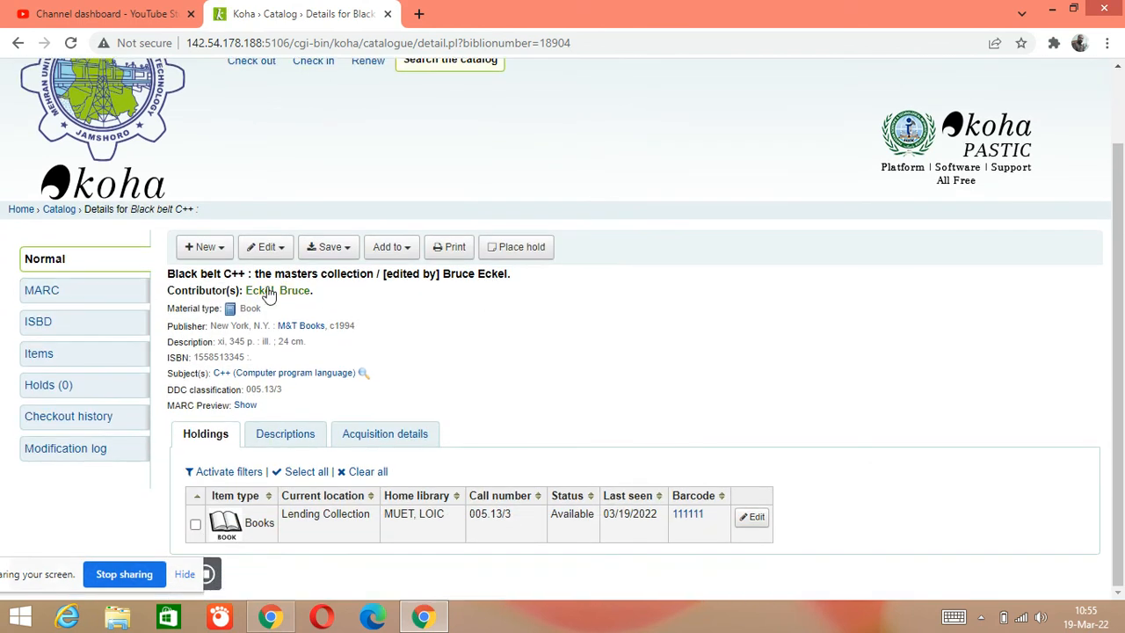